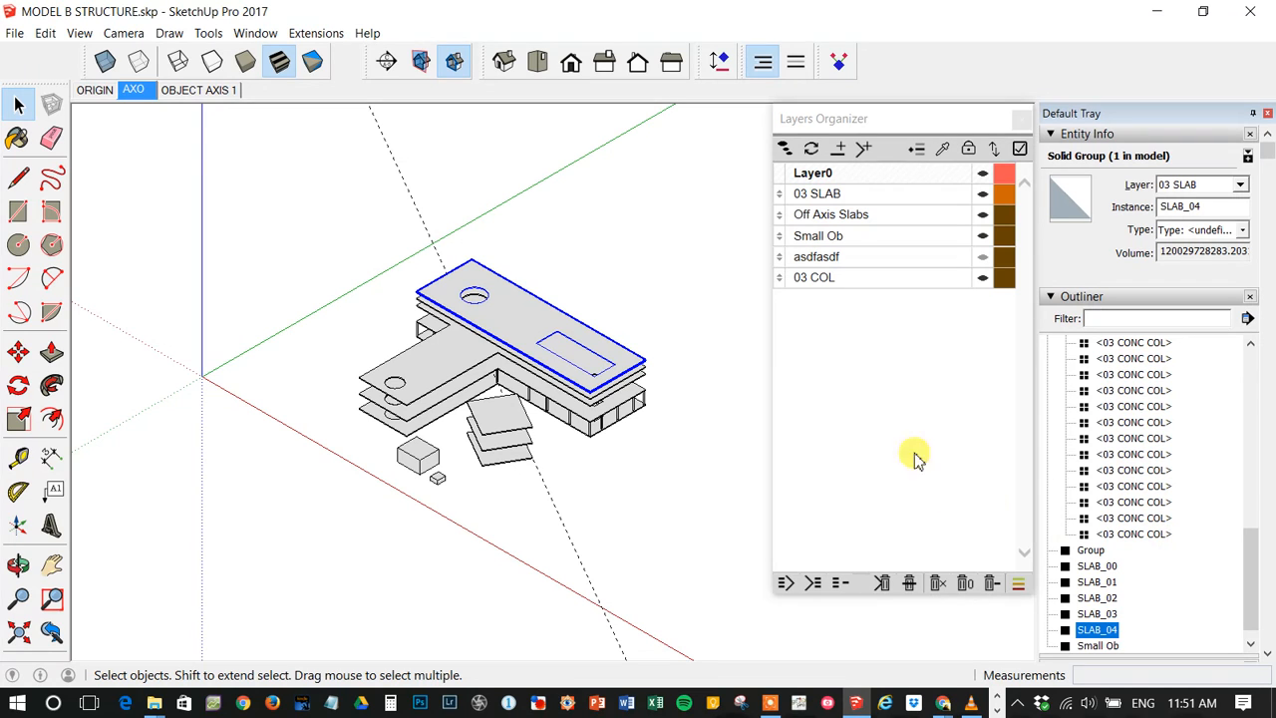
- Group the Small Ob and asdfasdf layers into a new layer group named asdklfjsa
click(849, 119)
drag(884, 130, 874, 141)
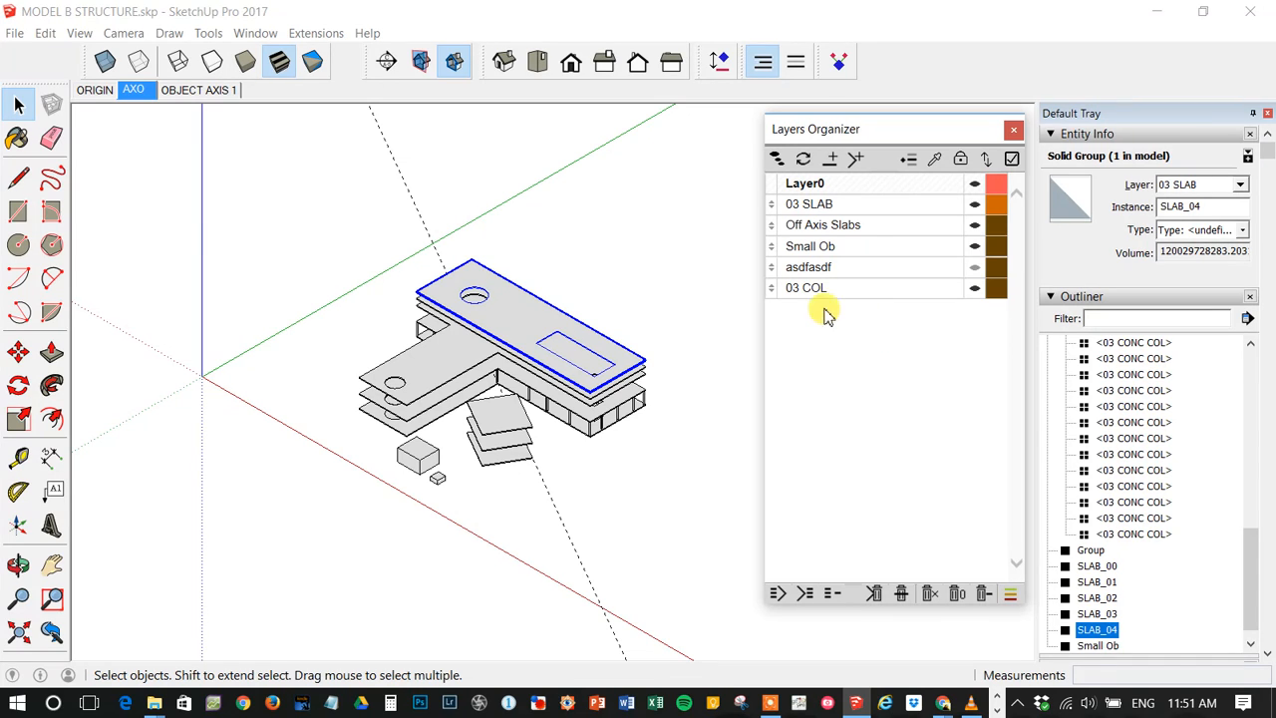
click(804, 251)
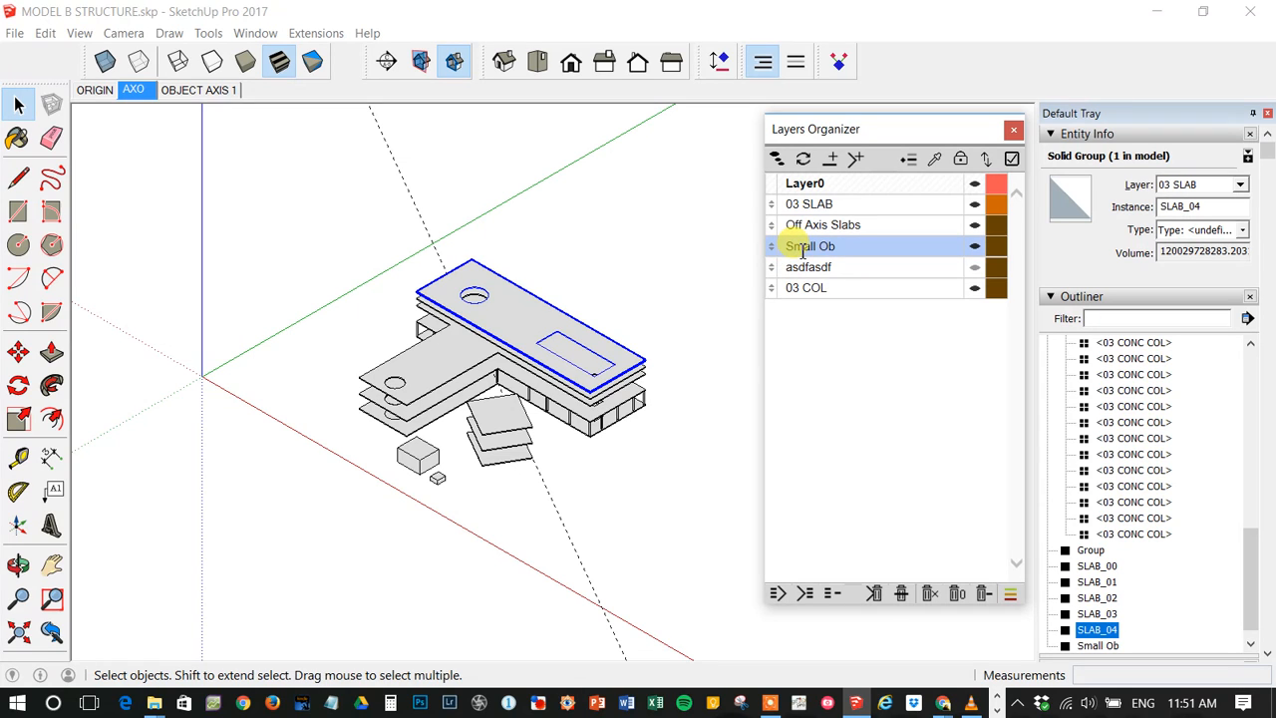
shift+click(808, 267)
click(777, 592)
double_click(833, 247)
text(asdklfjsa)
key(Return)
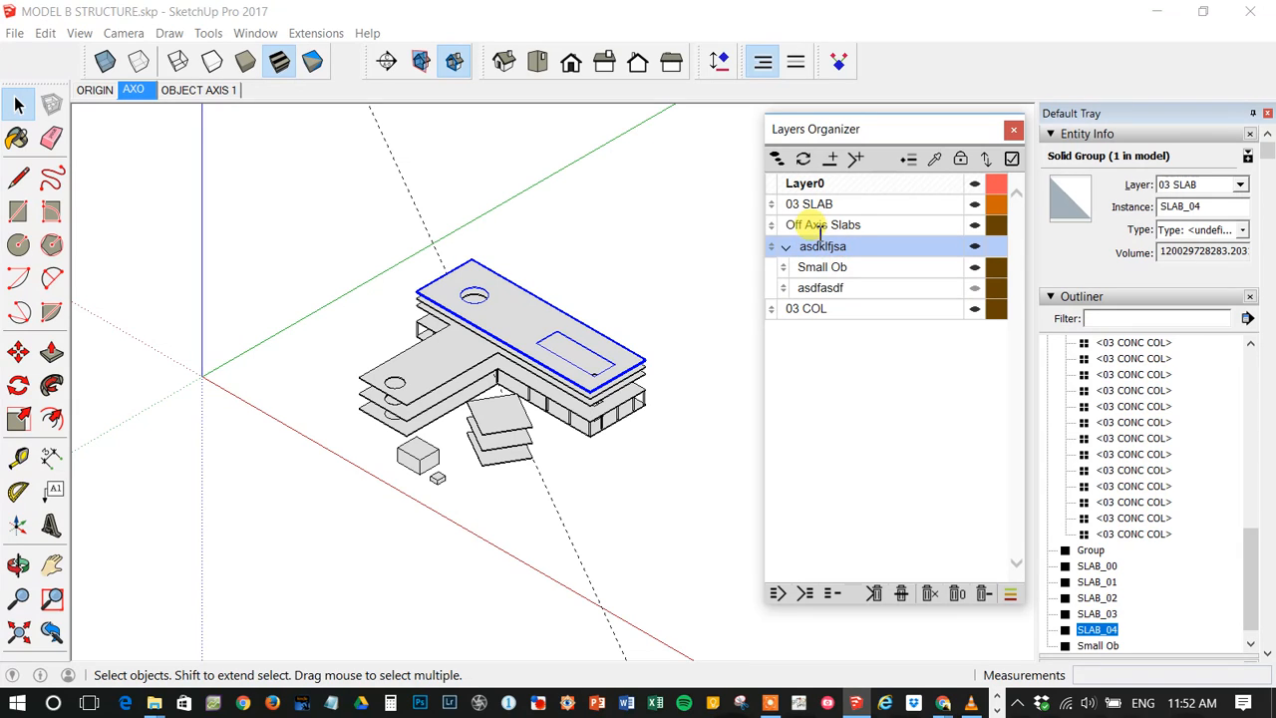
- Rearrange the layer list by hand so the order is 03 SLAB, 03 COL, asdklfjsa group, Off Axis Slabs
drag(774, 248, 772, 319)
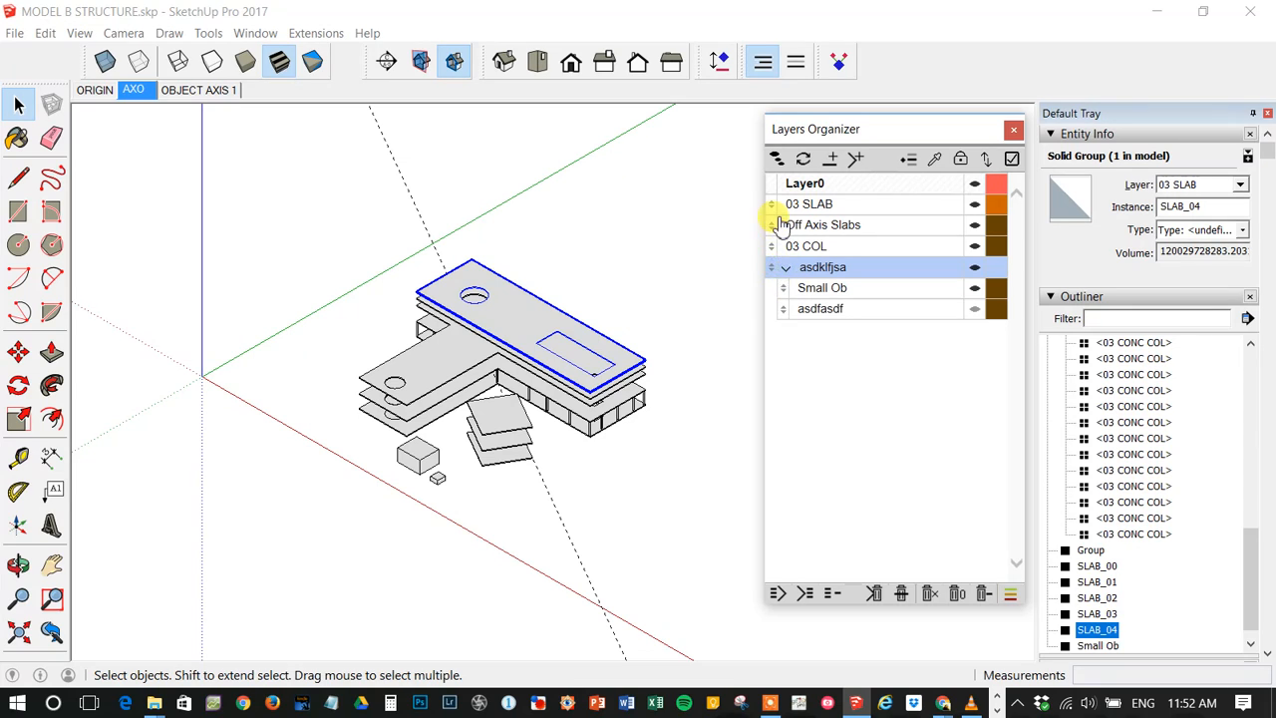
drag(766, 265, 775, 212)
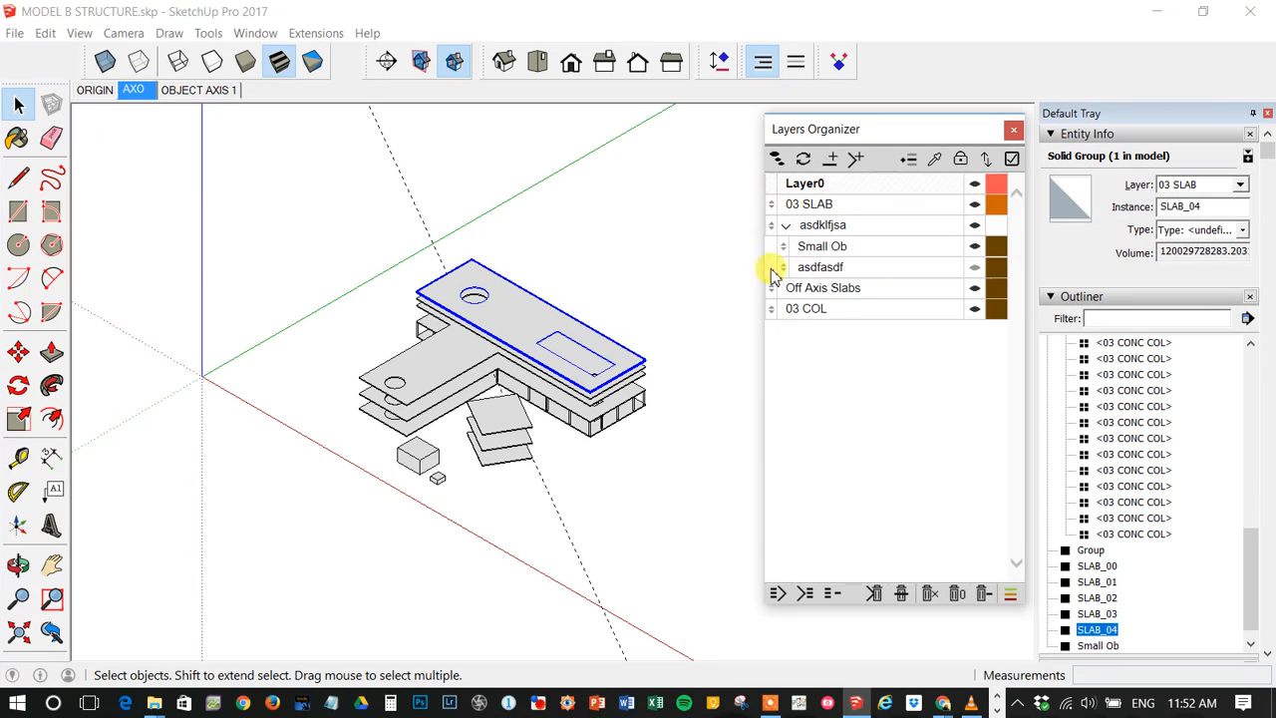
click(772, 309)
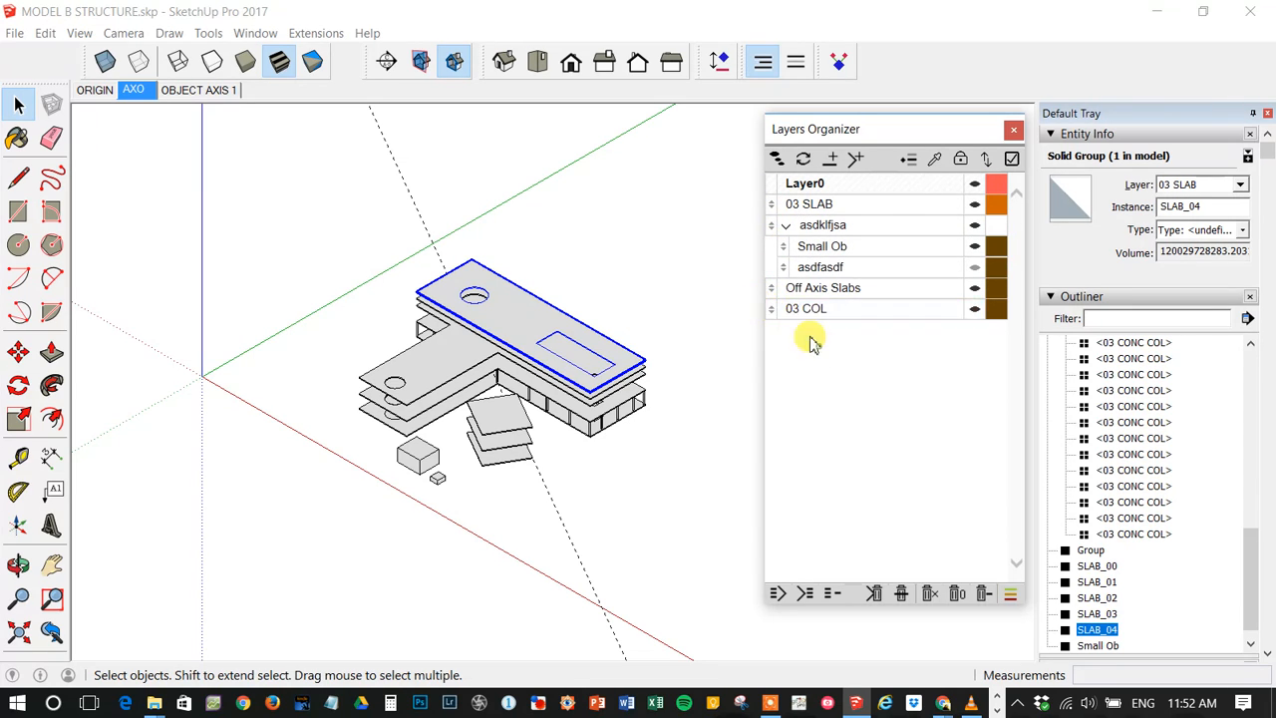
drag(775, 309, 775, 222)
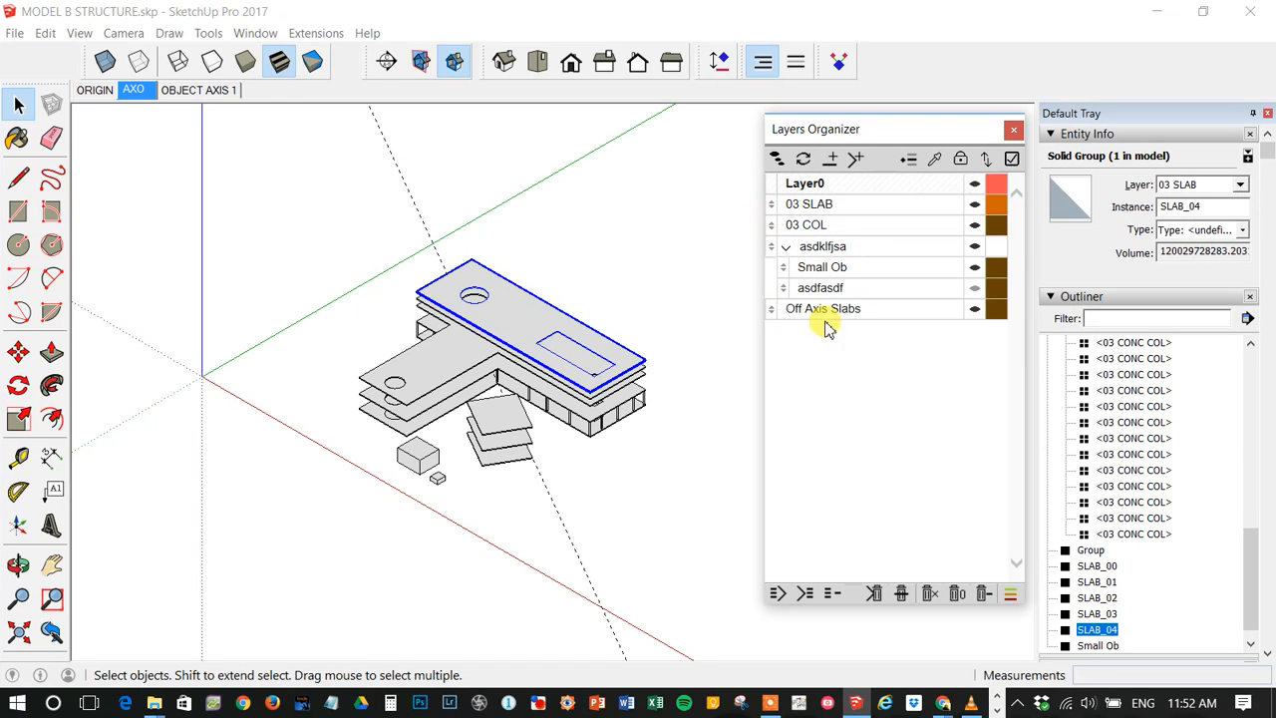
- Sort the layer list in descending name order, with the asdklfjsa group first and 03 COL last
click(987, 160)
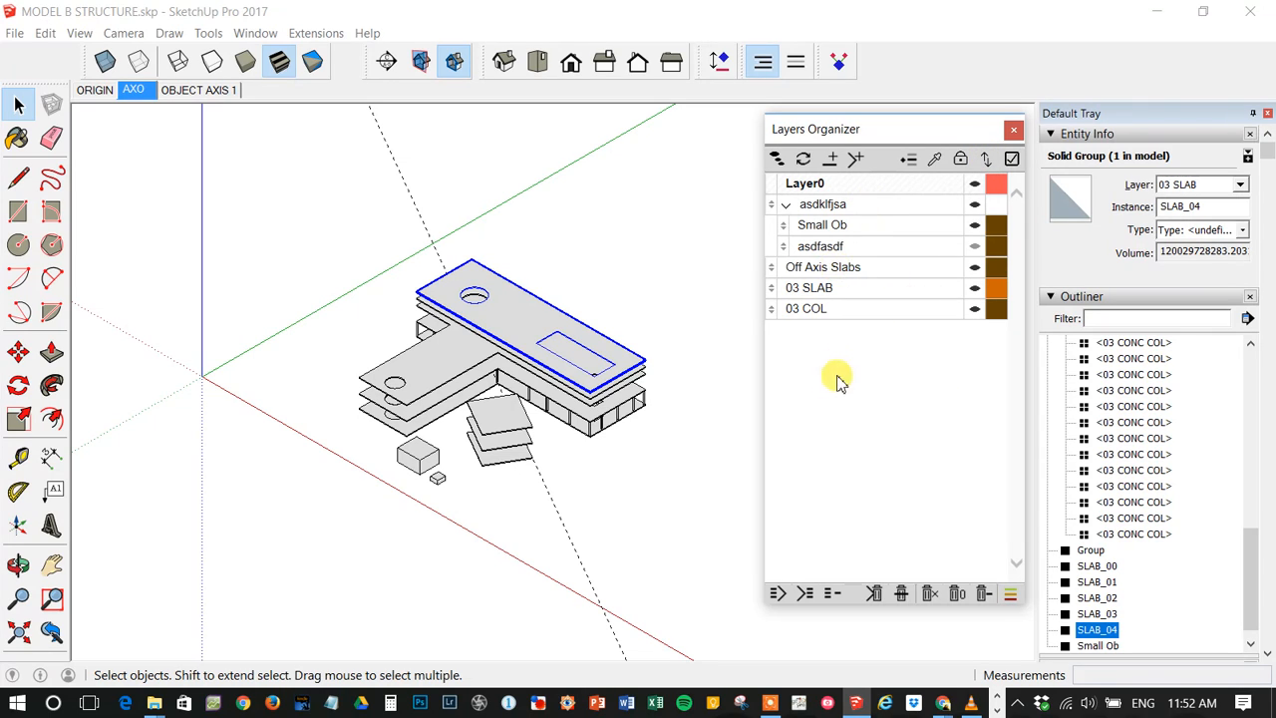
click(847, 204)
click(985, 159)
click(985, 160)
click(896, 344)
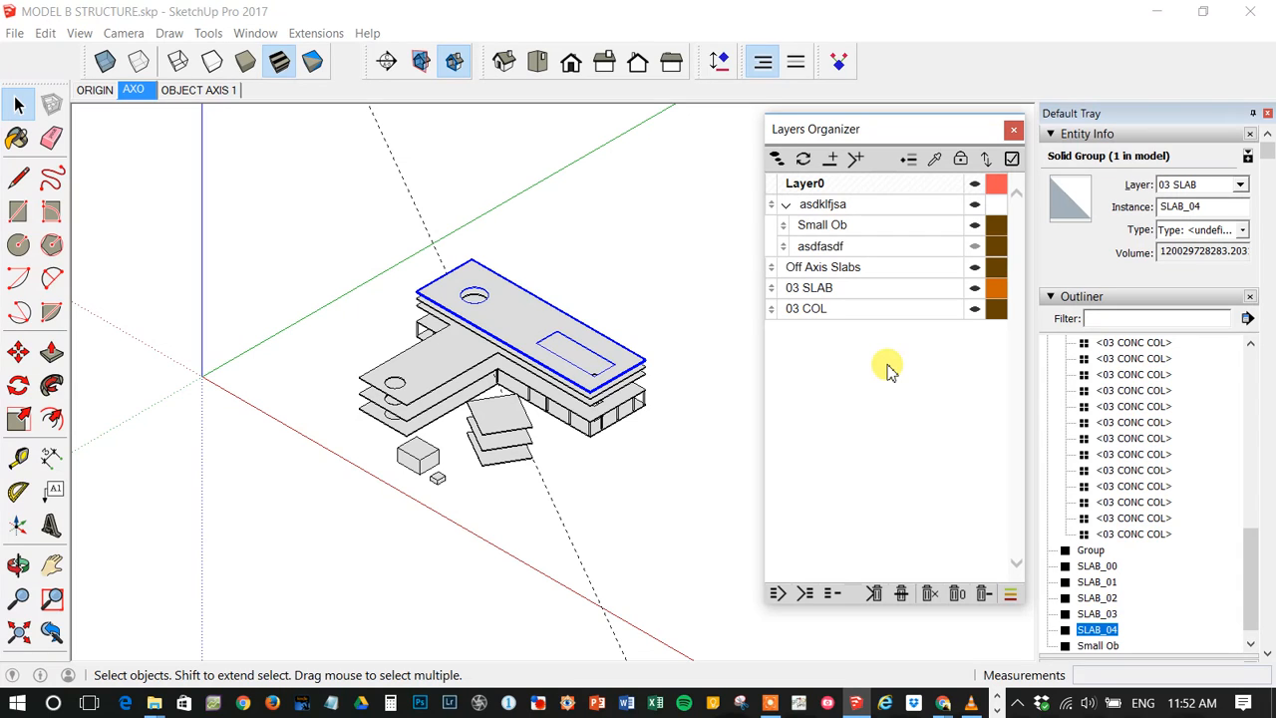
- Try Off Axis Slabs as the active layer, accept the warning, and restore Layer0 as the active layer
click(835, 267)
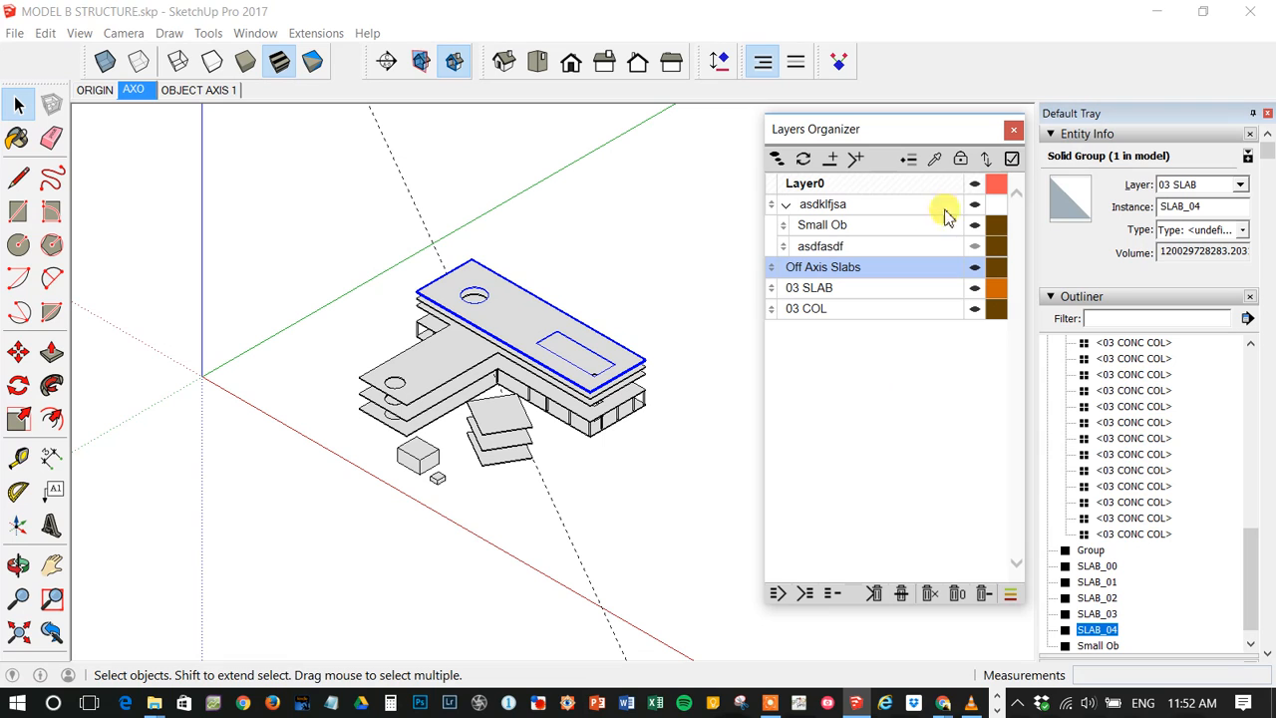
click(1013, 159)
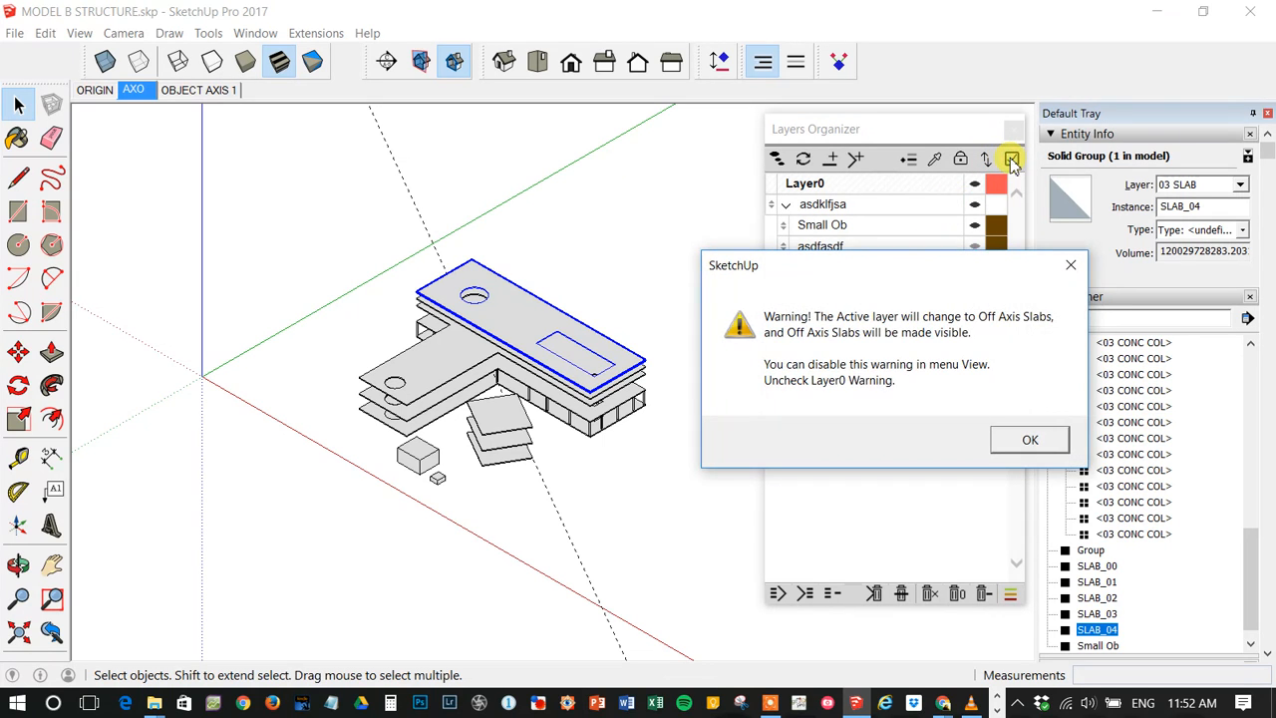
click(1055, 443)
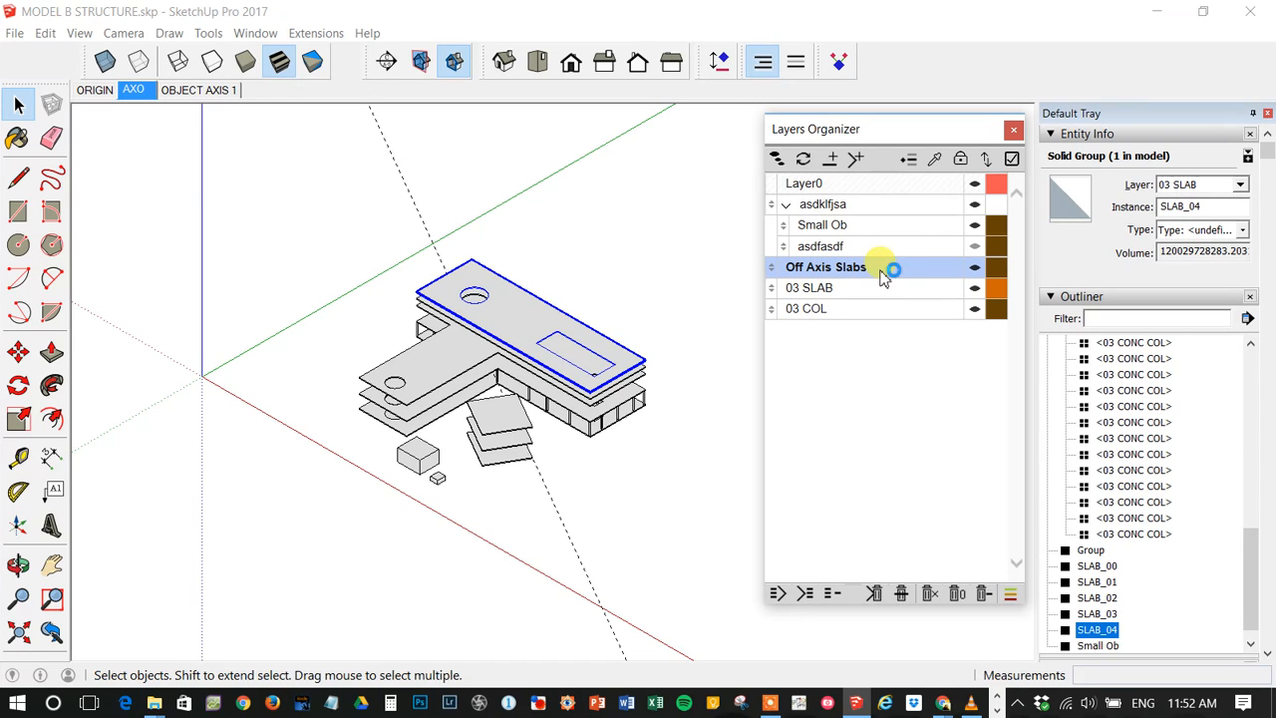
click(886, 186)
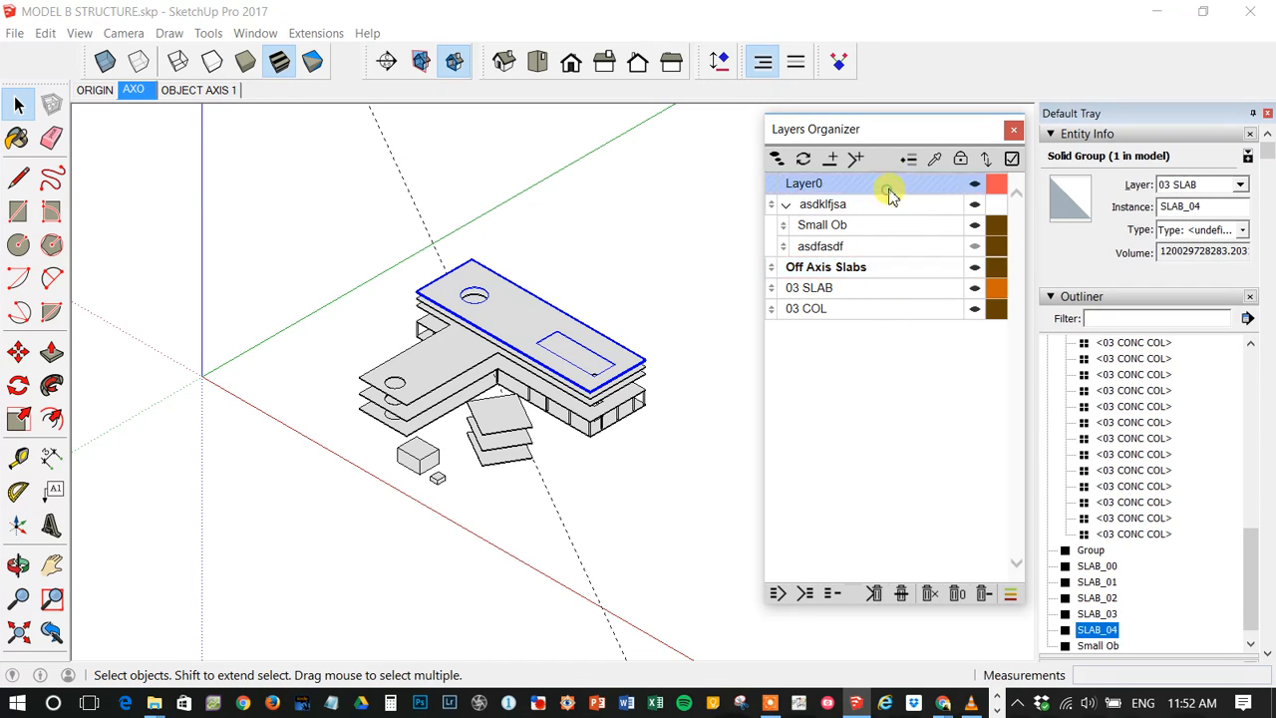
click(1012, 159)
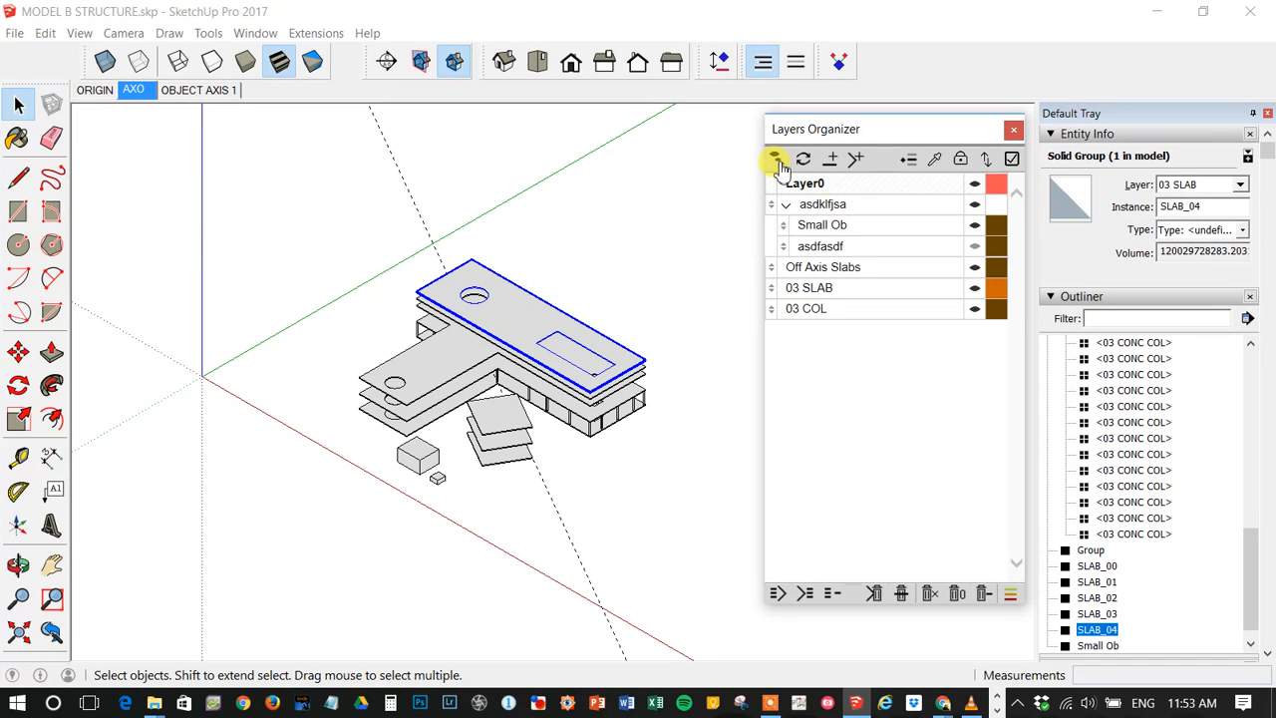
- Toggle the scene visibility setting for new layers
click(136, 92)
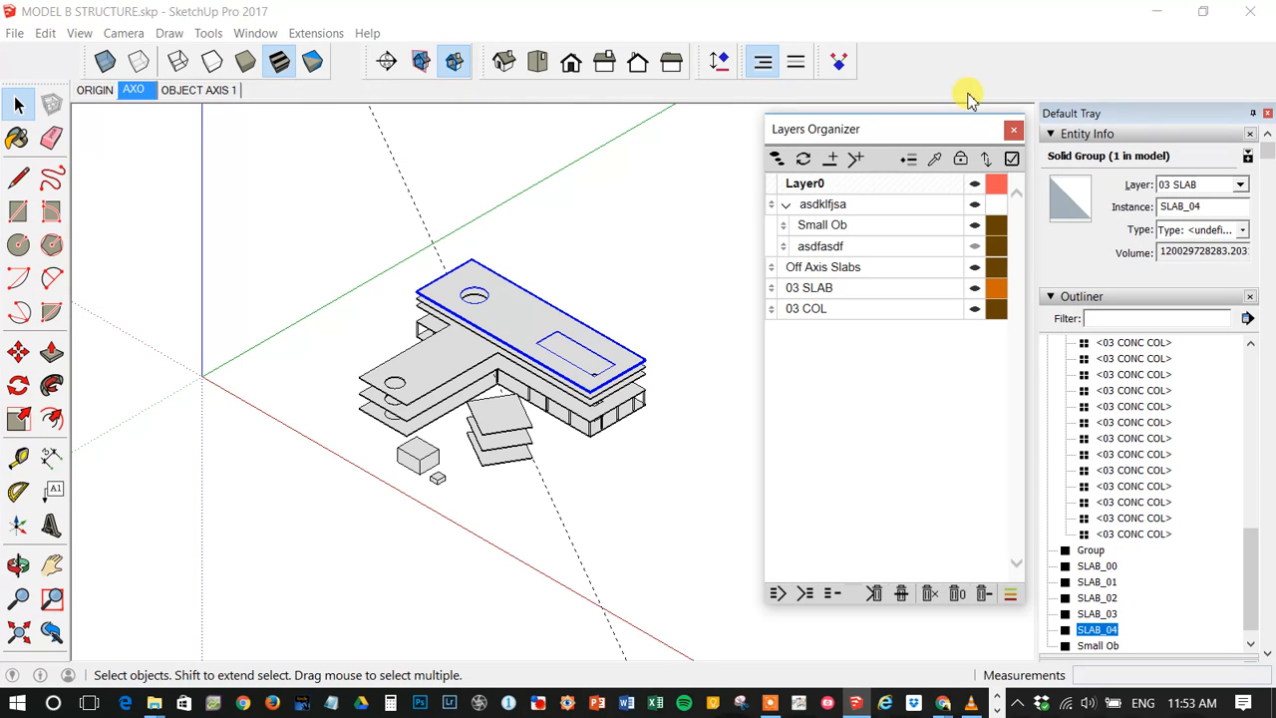
click(220, 91)
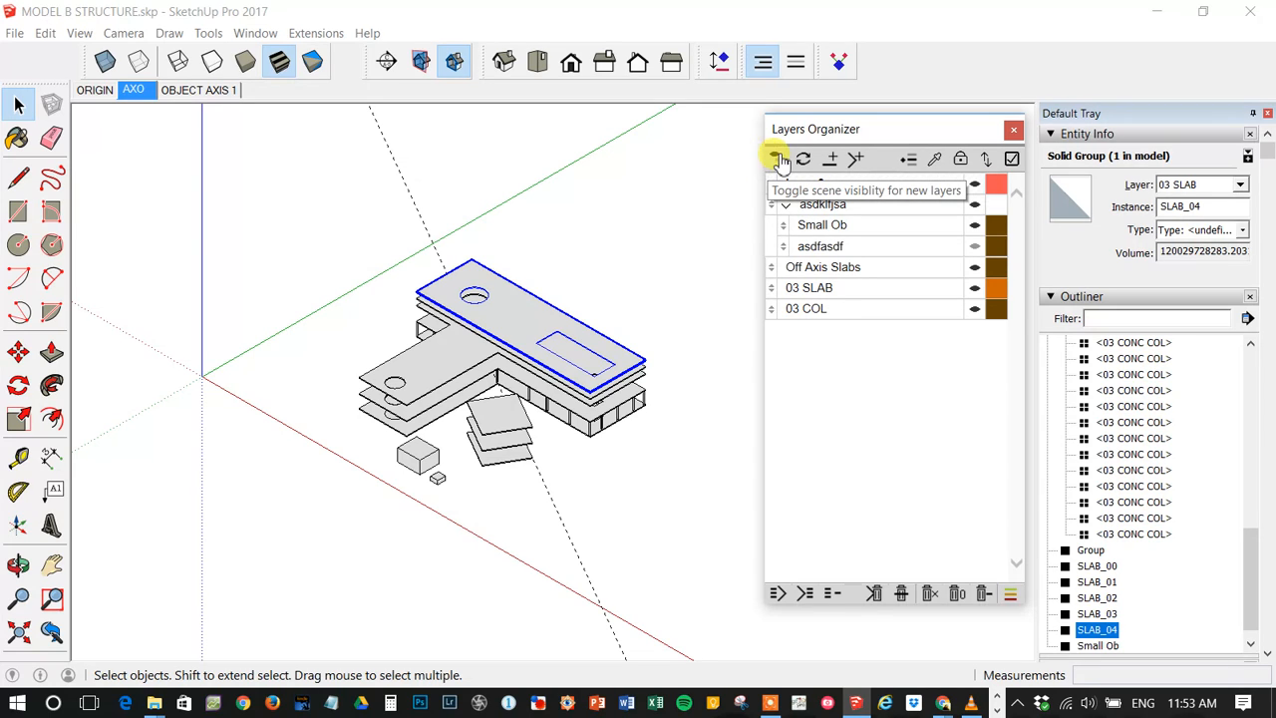
click(777, 161)
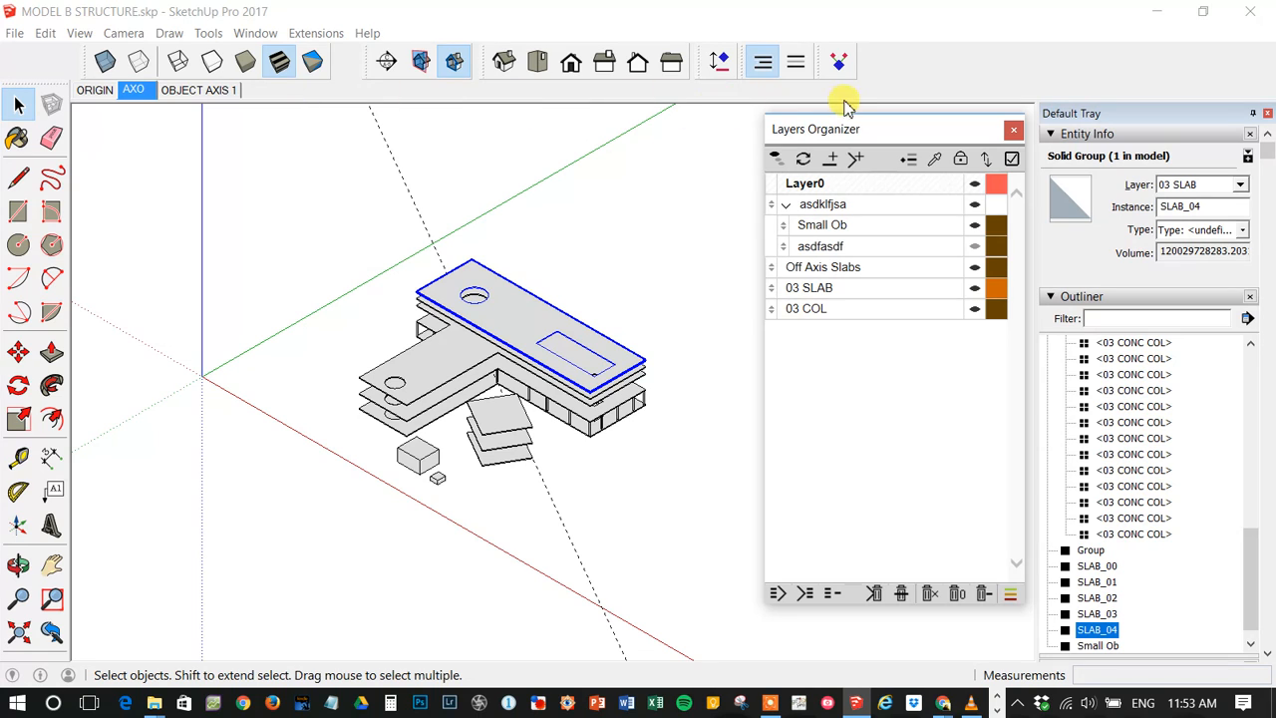
- Compare layer visibility between the OBJECT AXIS 1 and AXO scenes, ending on AXO
click(806, 161)
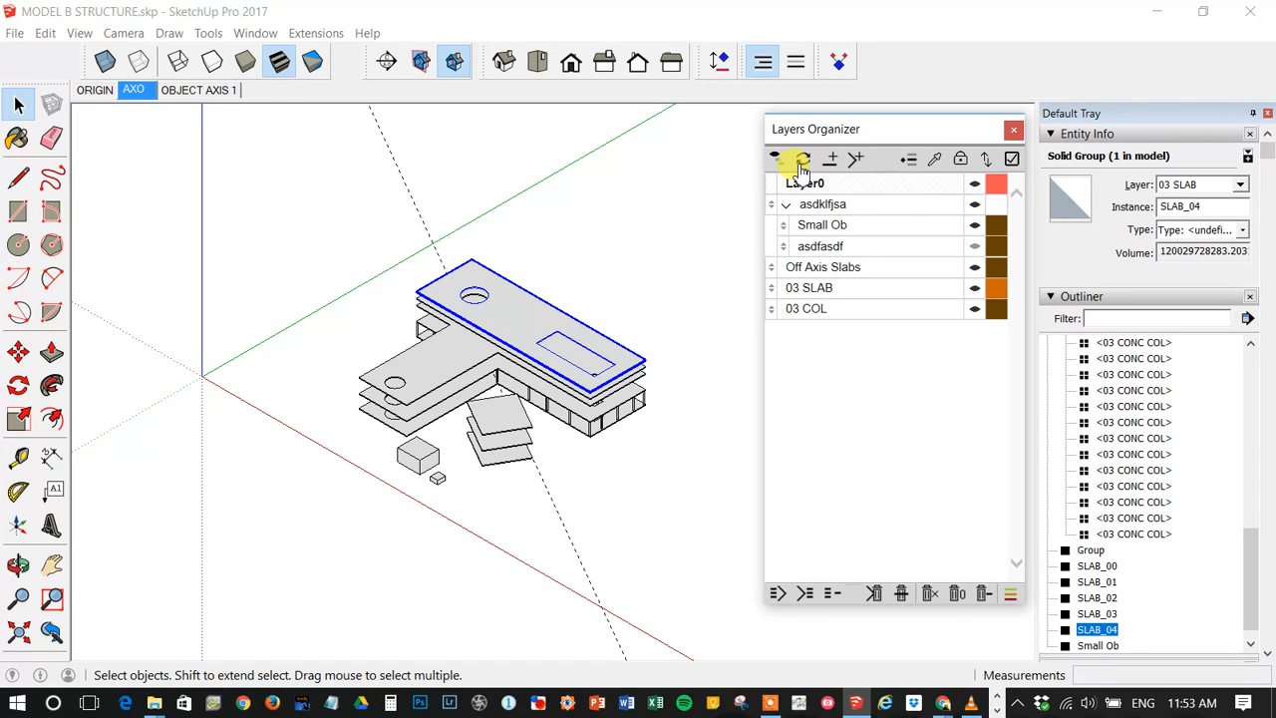
click(196, 91)
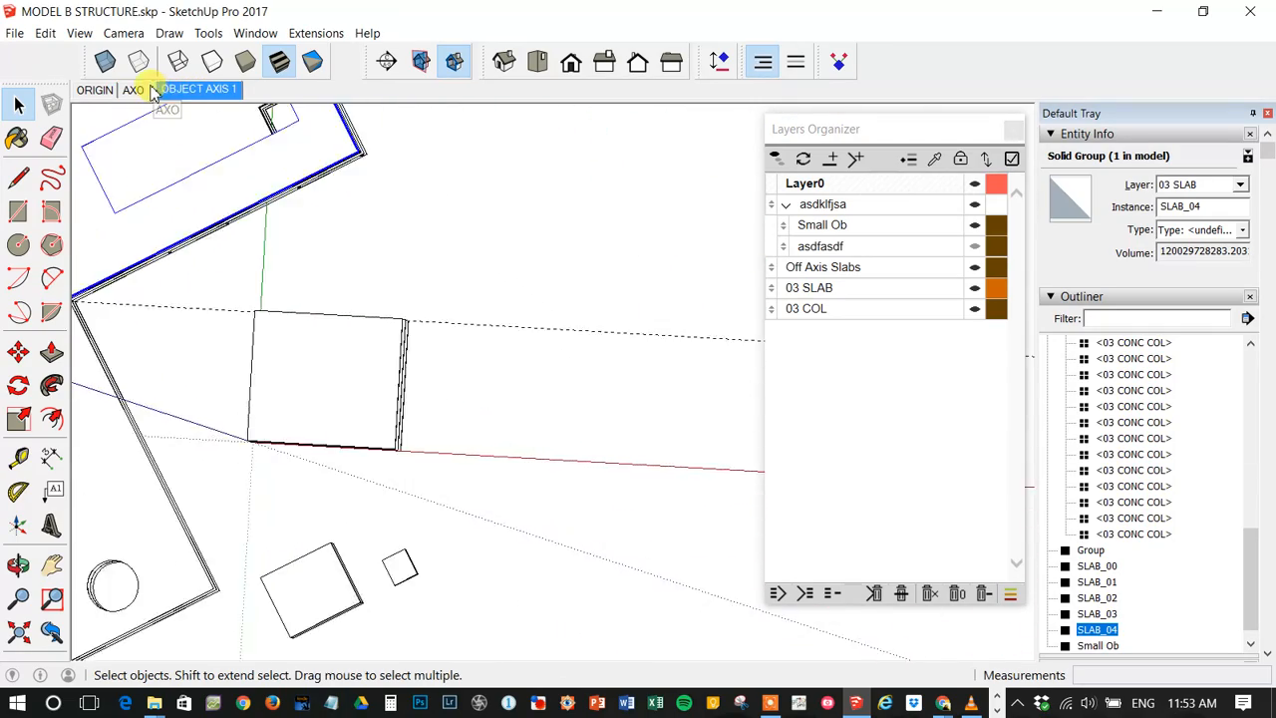
click(138, 90)
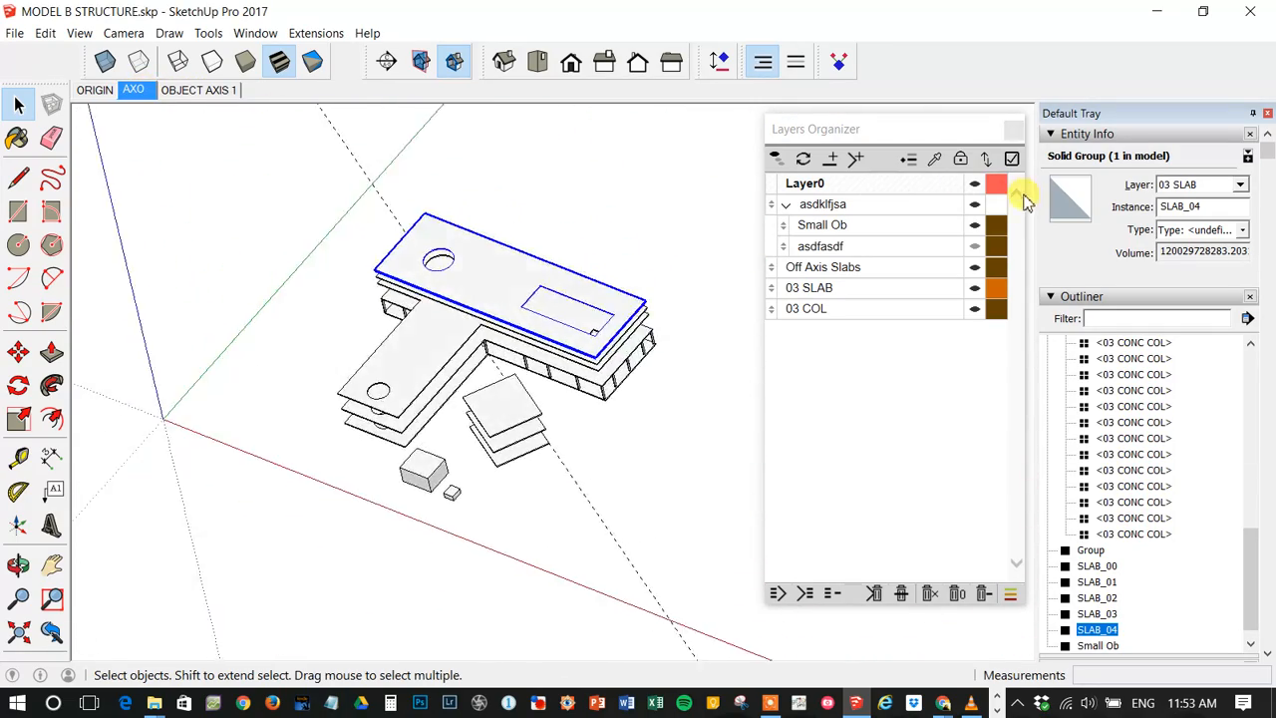
click(974, 245)
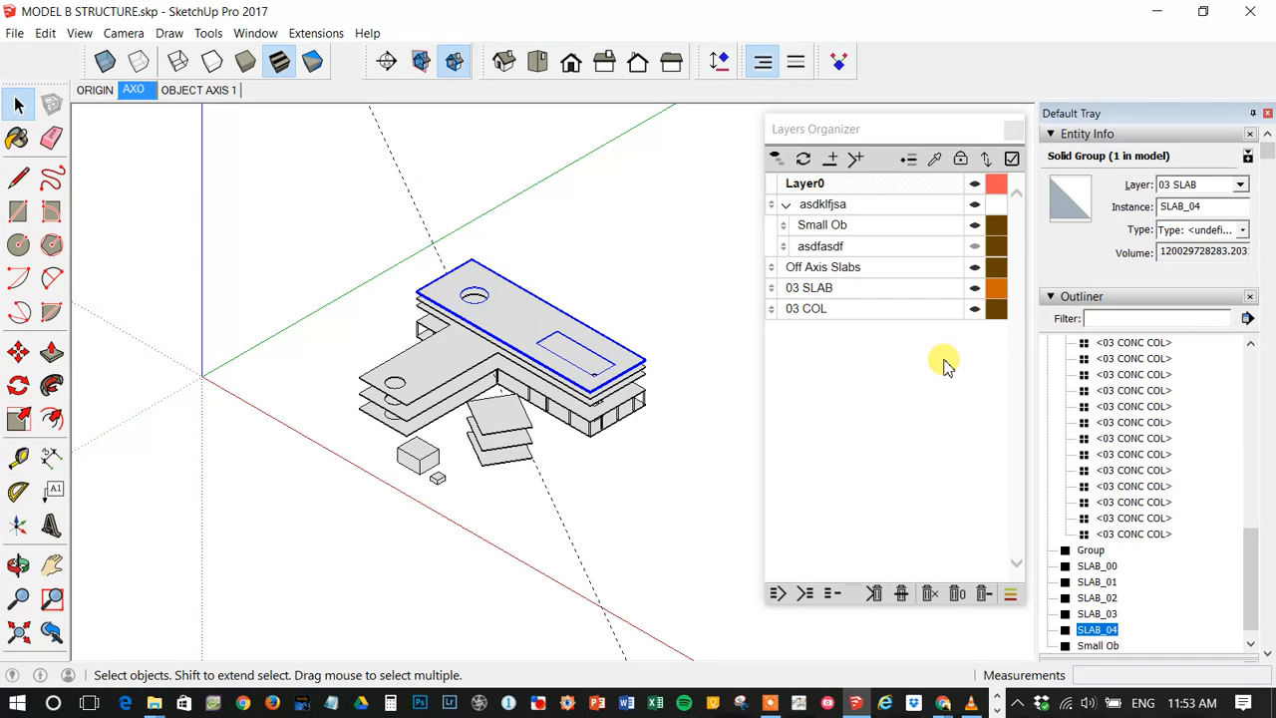
click(187, 90)
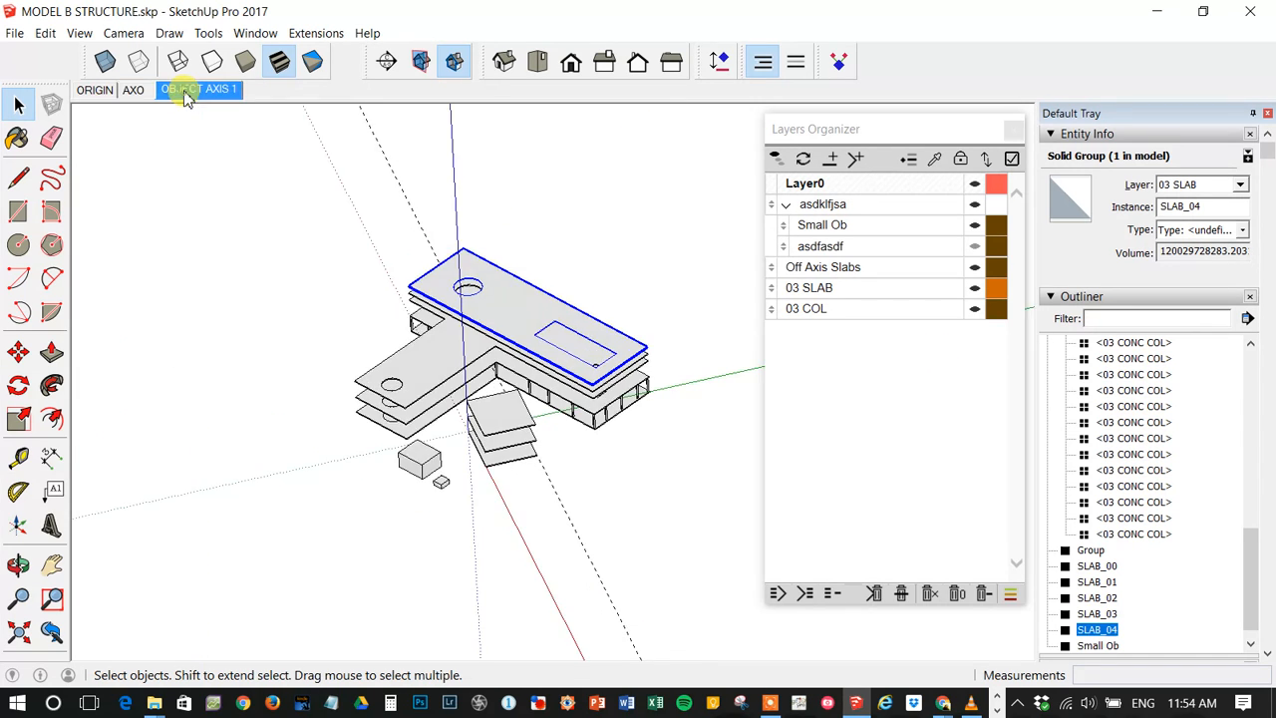
click(132, 90)
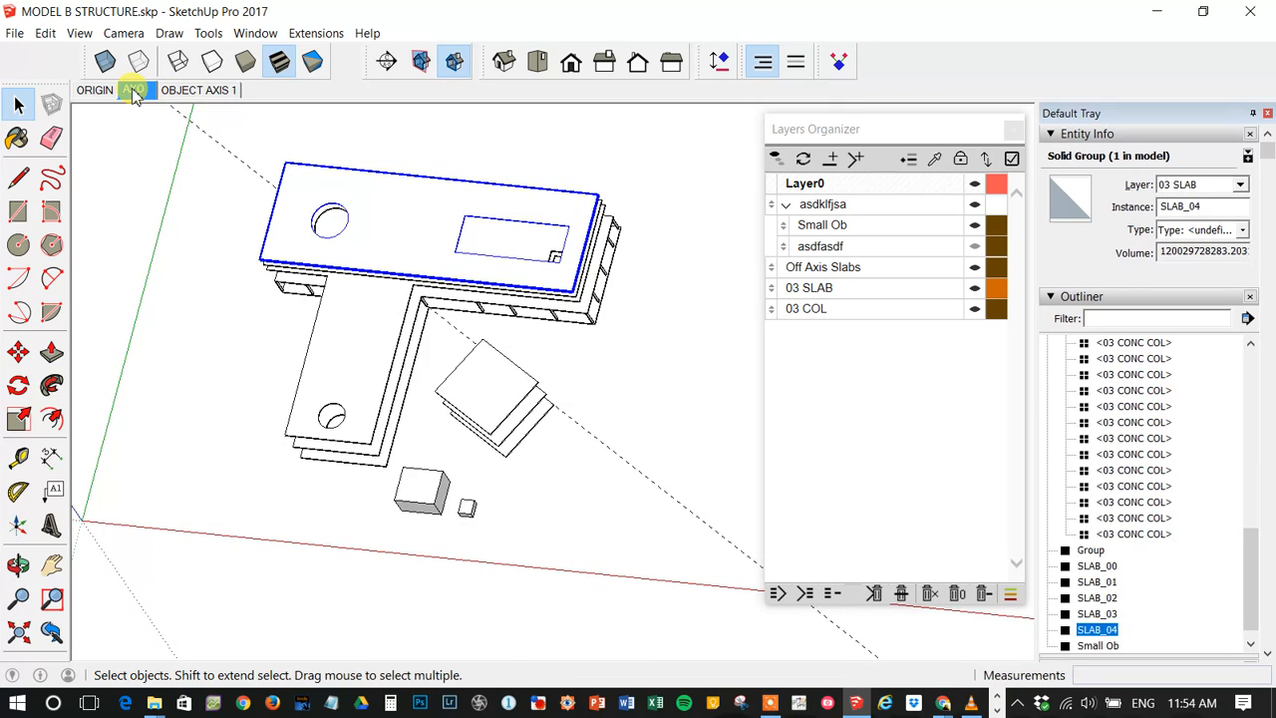
- Hide the Small Ob, 03 SLAB and Off Axis Slabs layers in the AXO scene and compare it with OBJECT AXIS 1
click(975, 230)
click(975, 287)
click(974, 266)
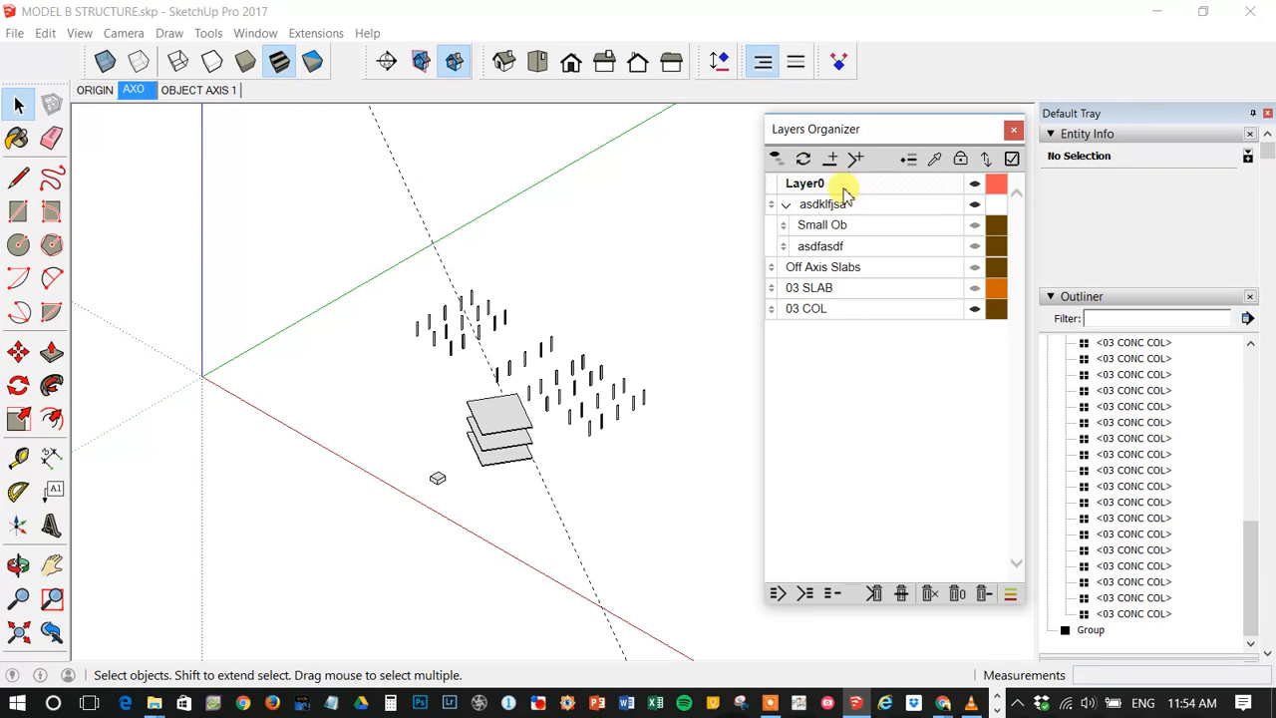
click(193, 92)
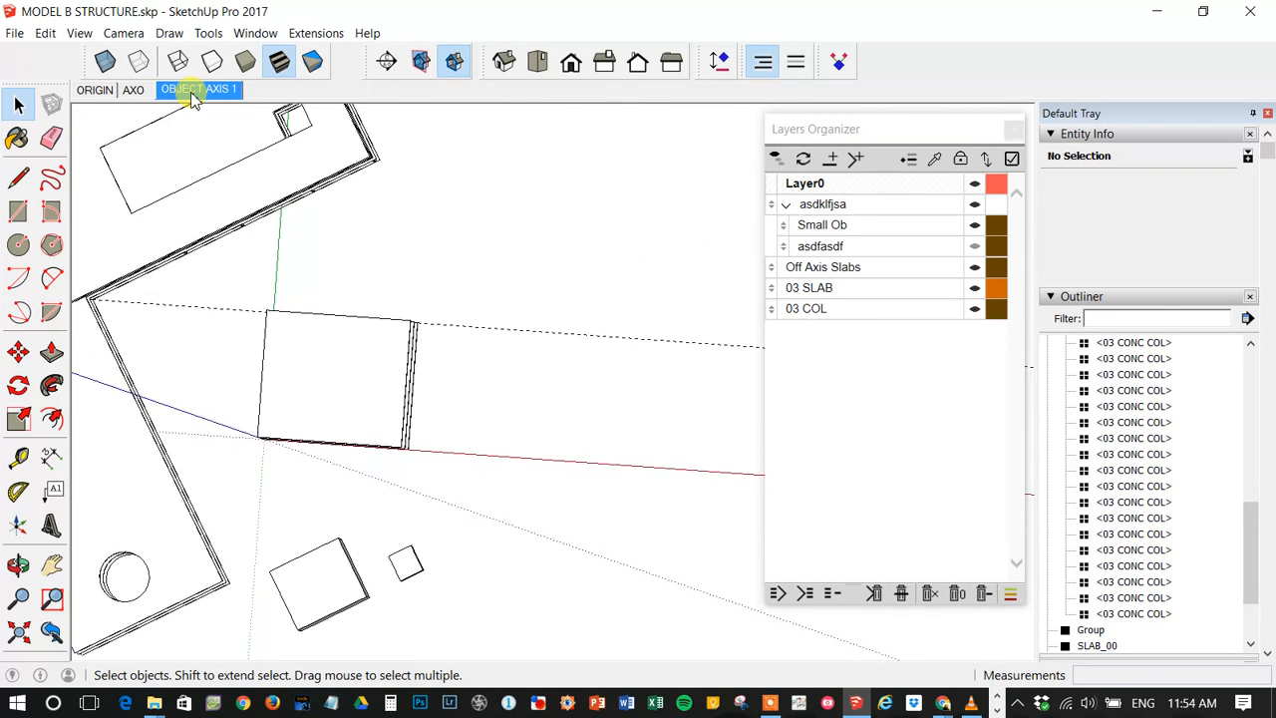
click(133, 91)
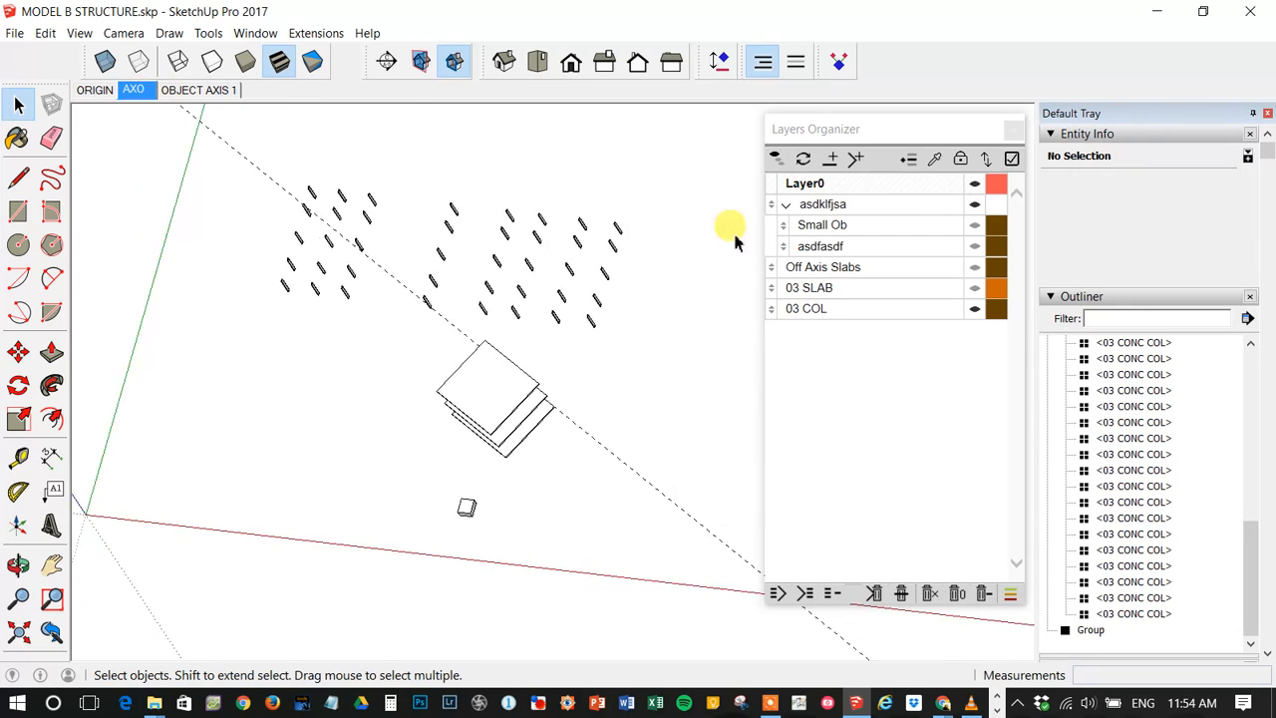
- Temporarily show the Small Ob, asdfasdf and Off Axis Slabs layers in the AXO scene and hide them again
click(966, 278)
click(975, 268)
click(976, 225)
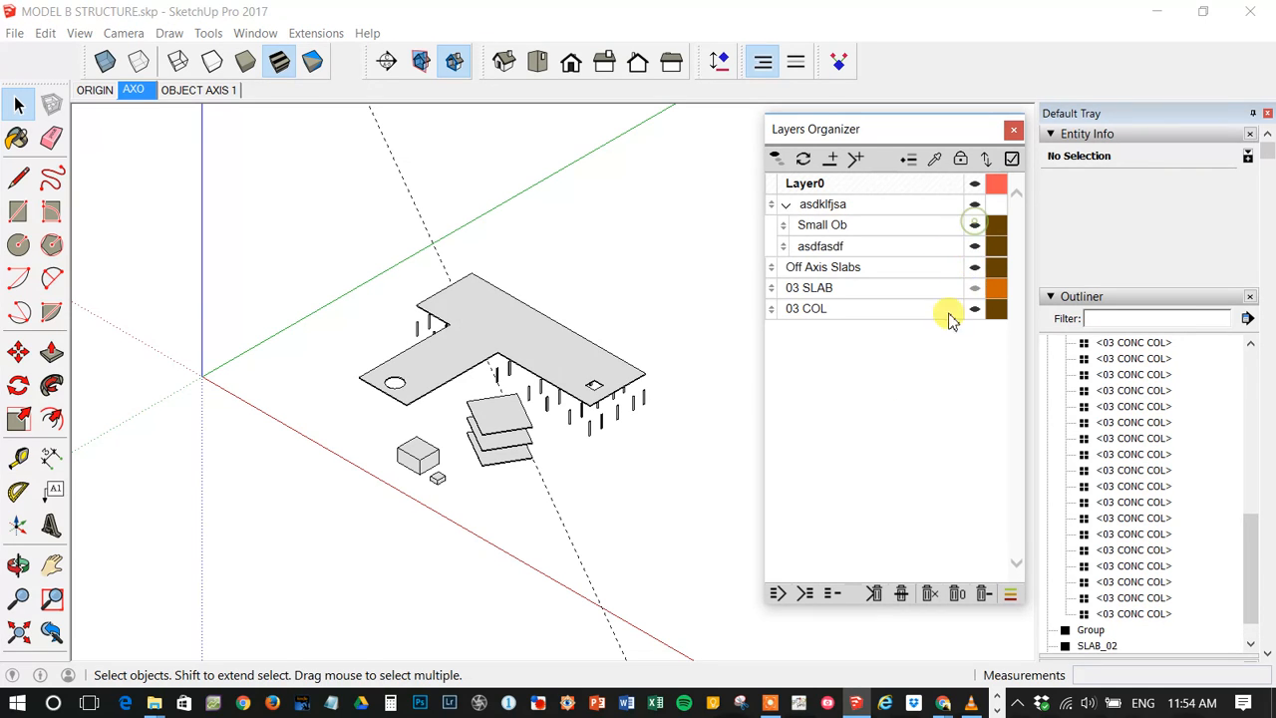
click(975, 287)
click(975, 226)
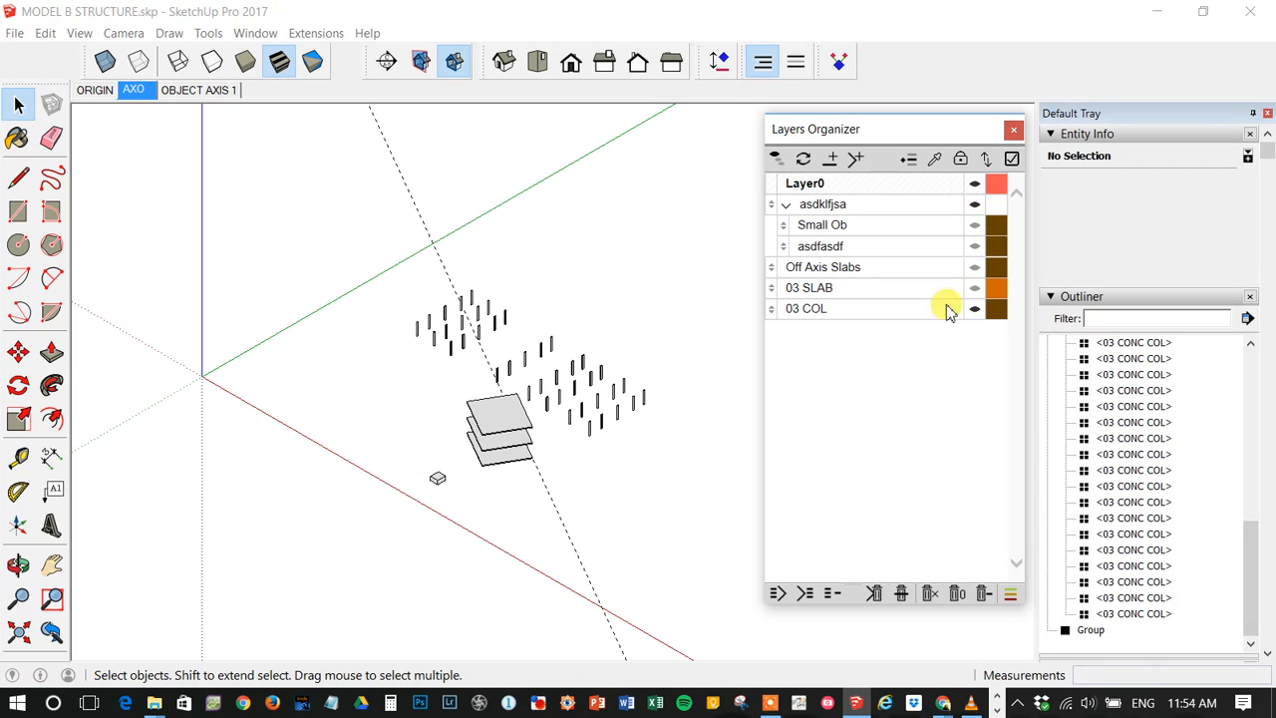
- Create a layer group named dkfasdlkfj and move the 03 SLAB layer into it
click(856, 162)
click(823, 332)
click(823, 332)
text(dkfasdlkfj)
key(Return)
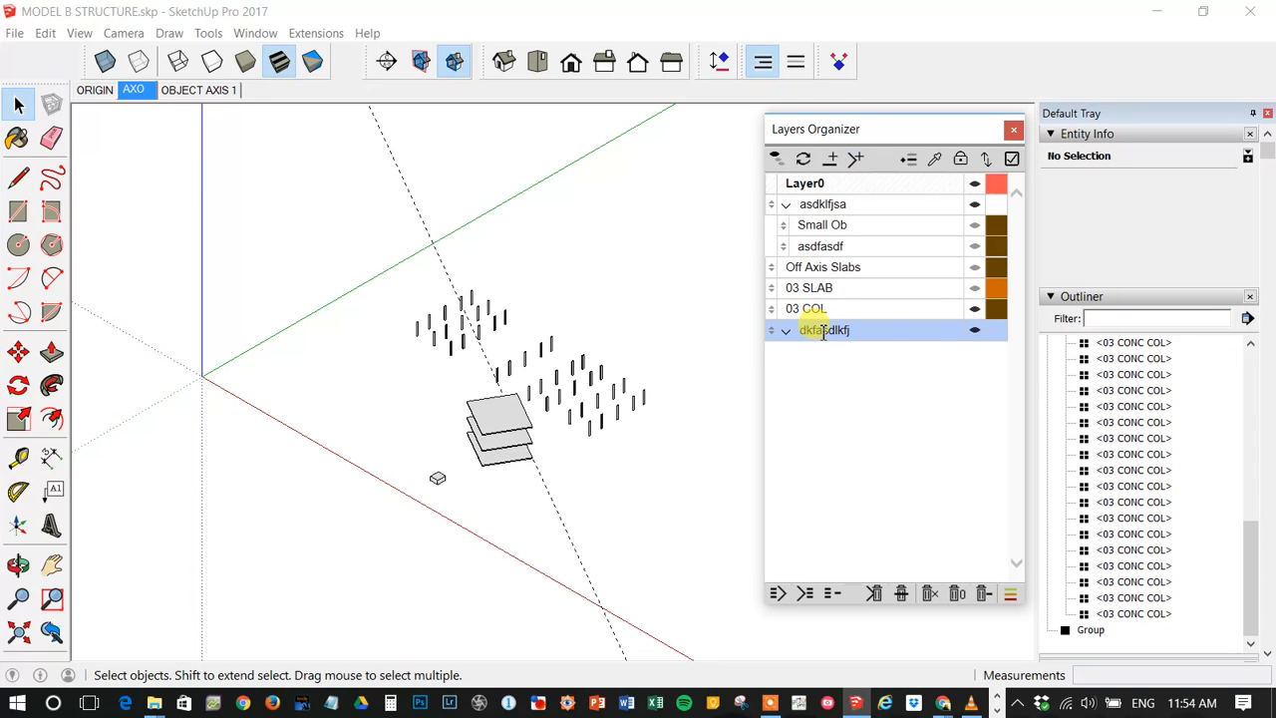
drag(771, 289, 803, 344)
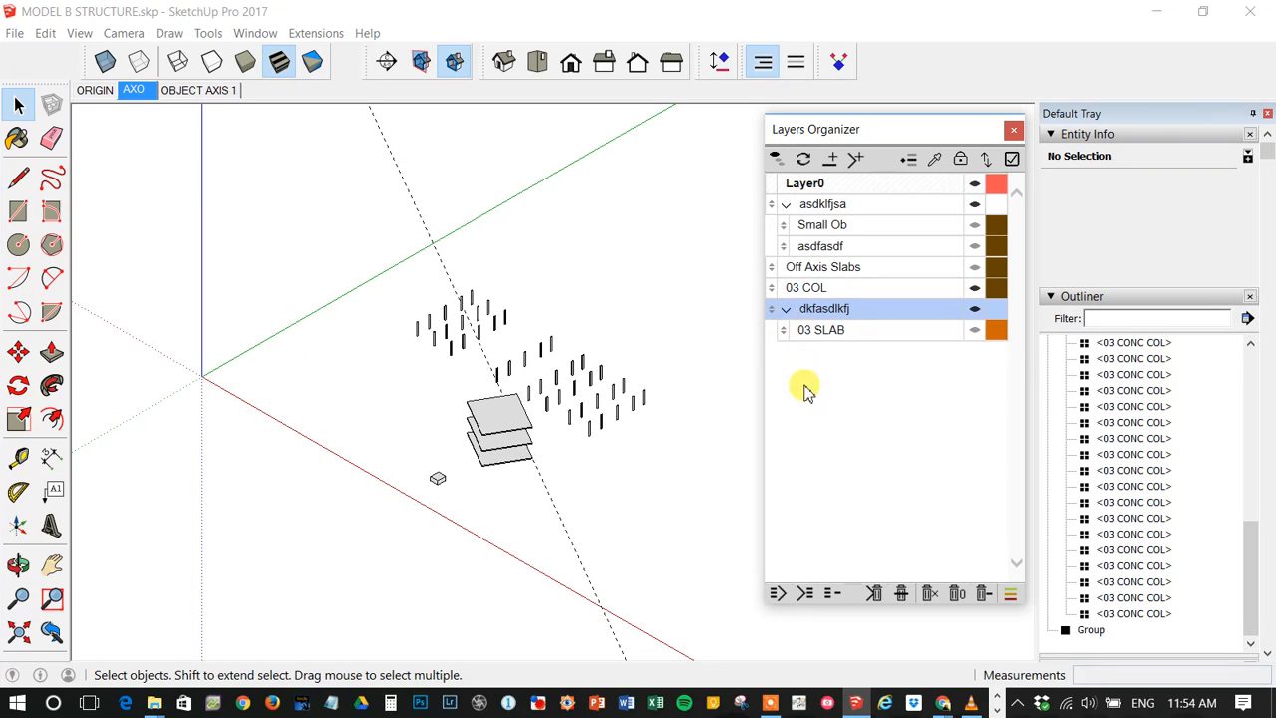
click(806, 377)
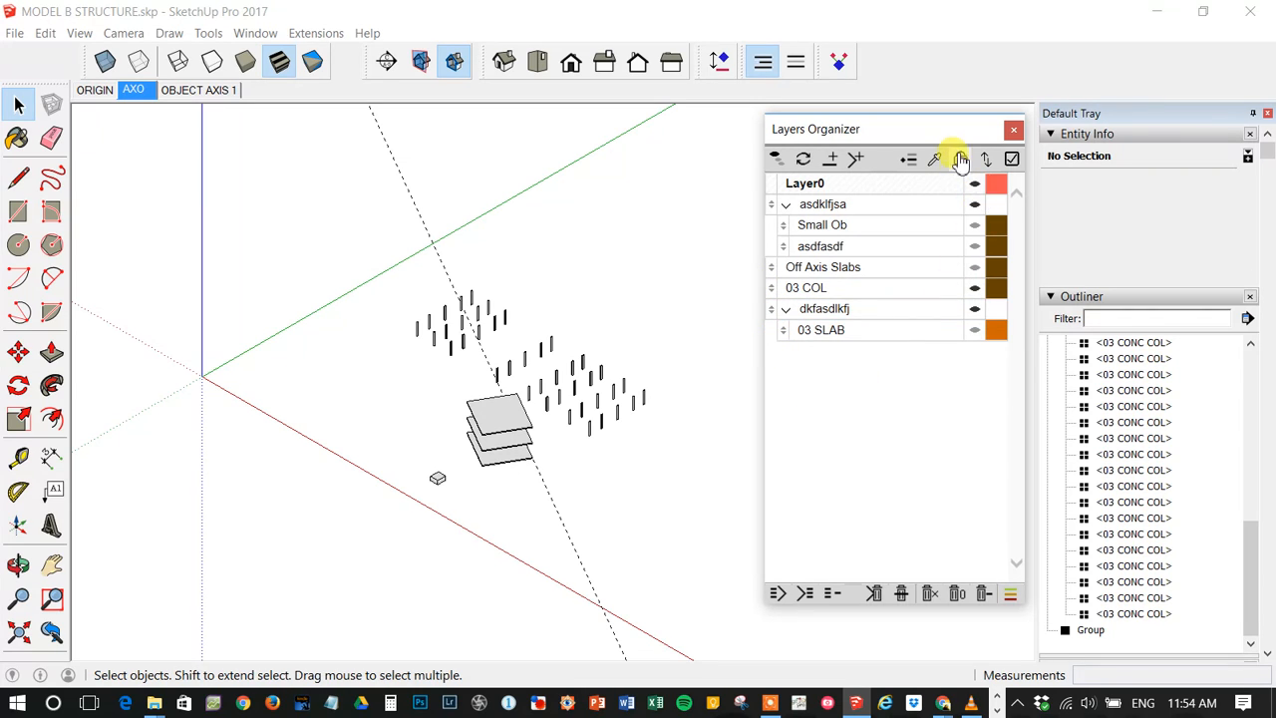
- Lock the 03 SLAB layer as a trial and release the lock again
click(888, 332)
click(957, 157)
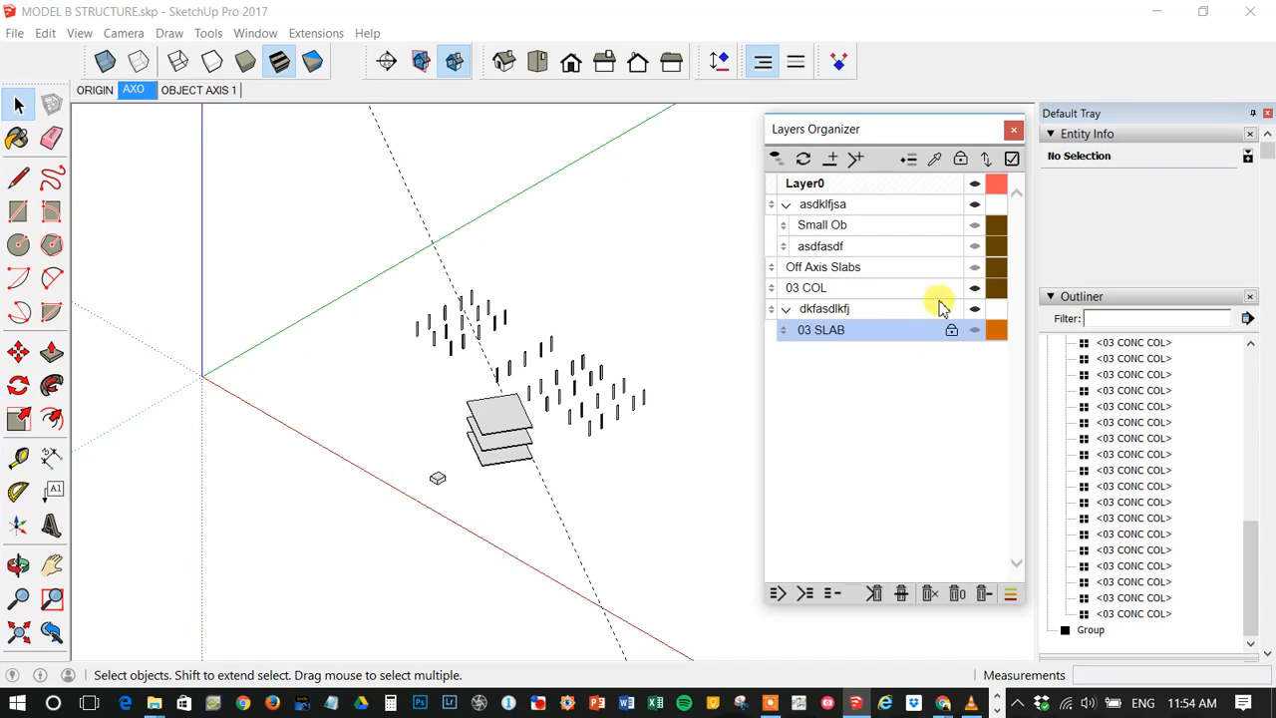
click(874, 495)
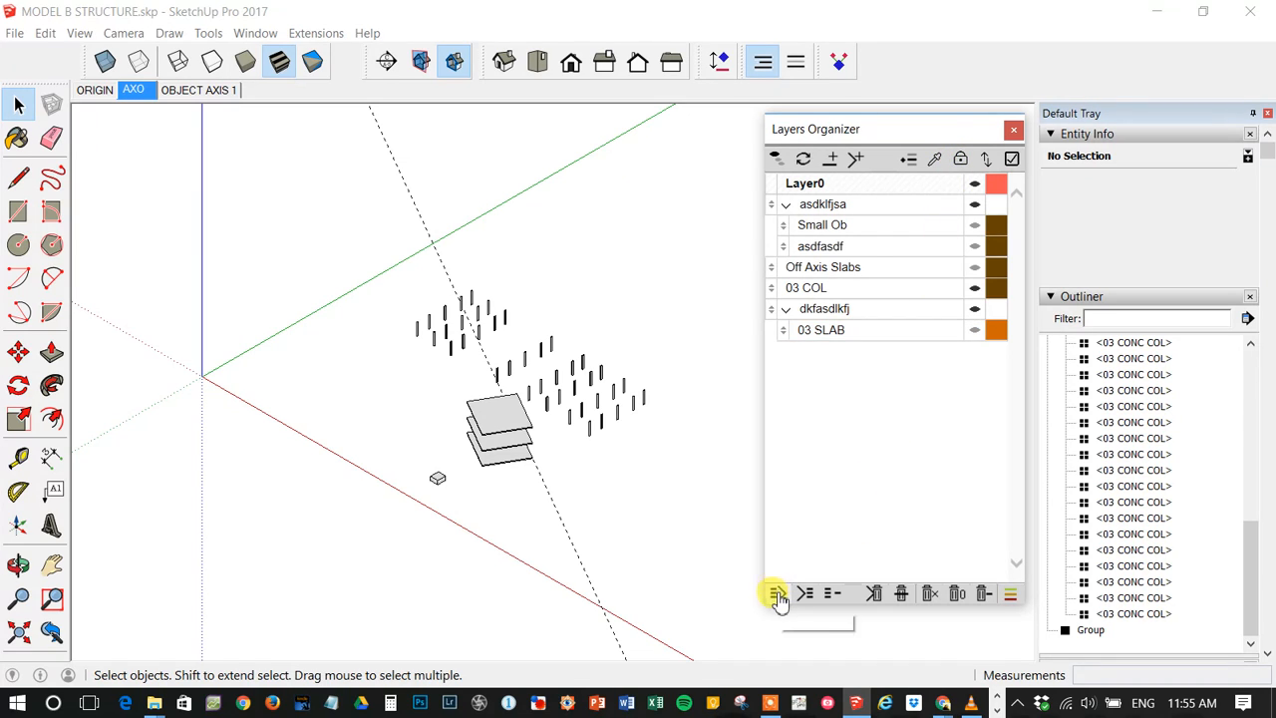
- Group the Small Ob and asdfasdf layers inside the asdklfjsa group and name the nested group fgsdfasd
click(843, 225)
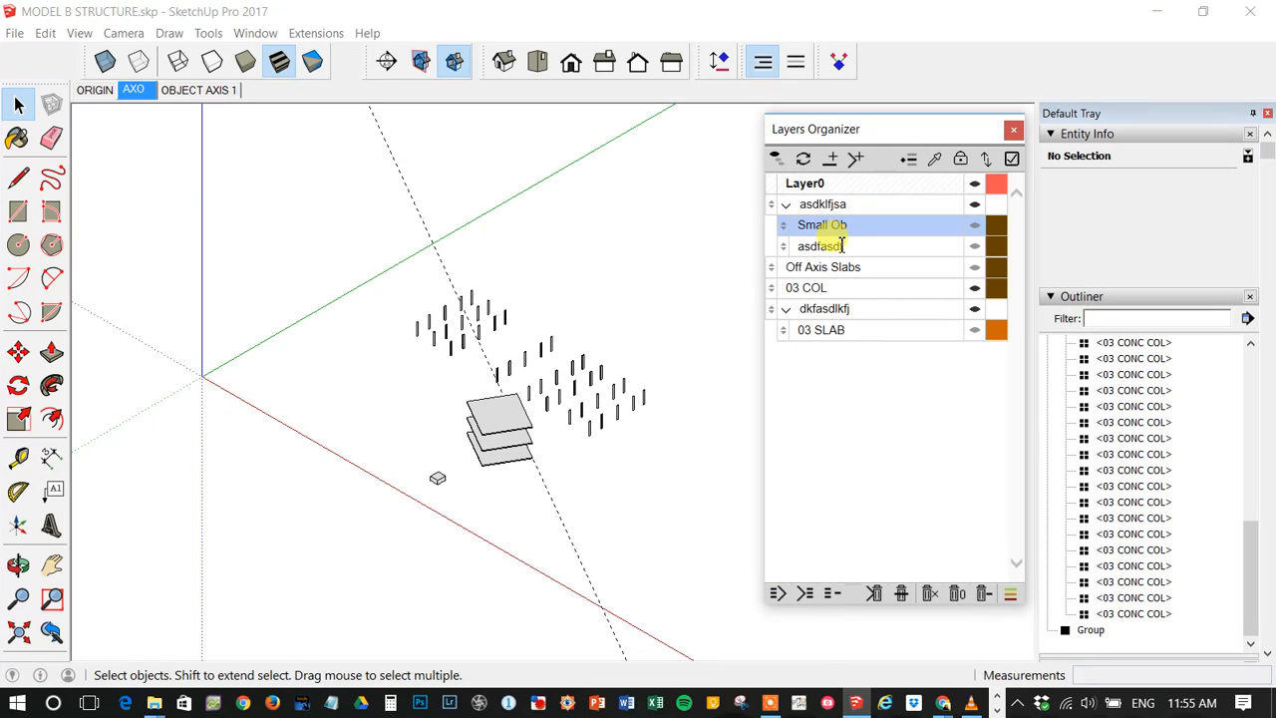
shift+click(843, 249)
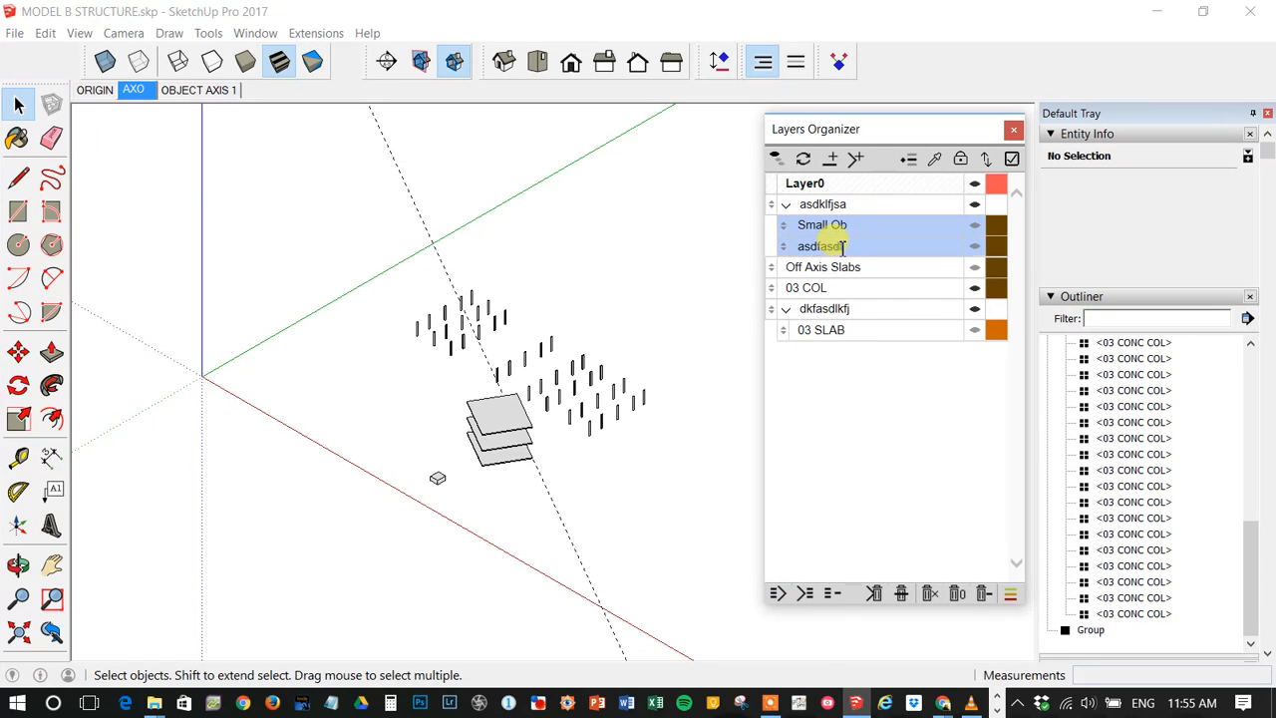
click(777, 594)
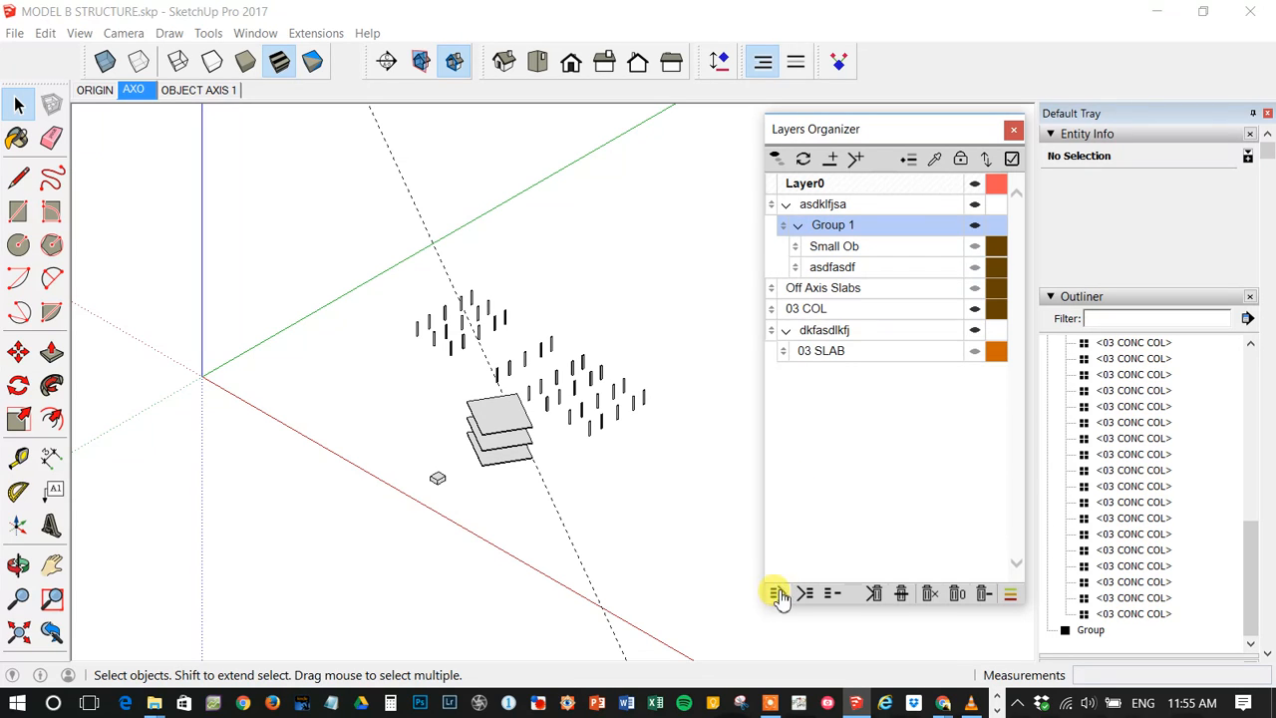
double_click(826, 227)
text(fgsdfasd)
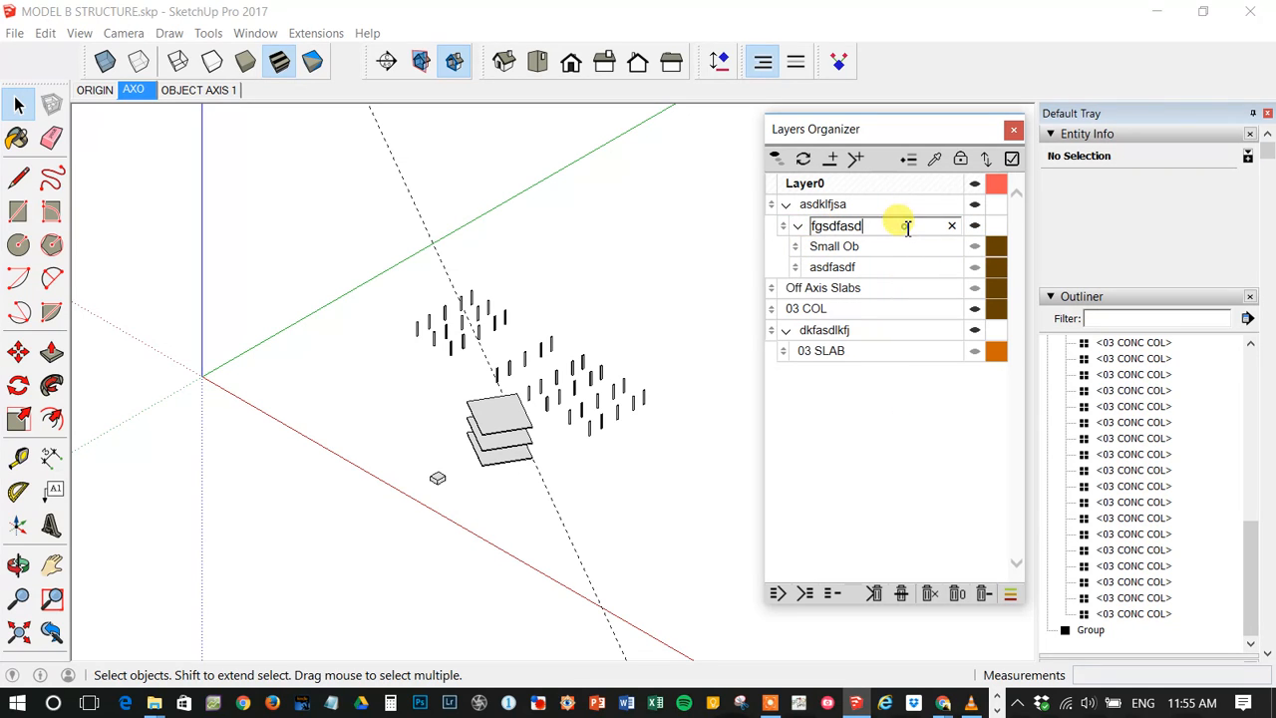
key(Return)
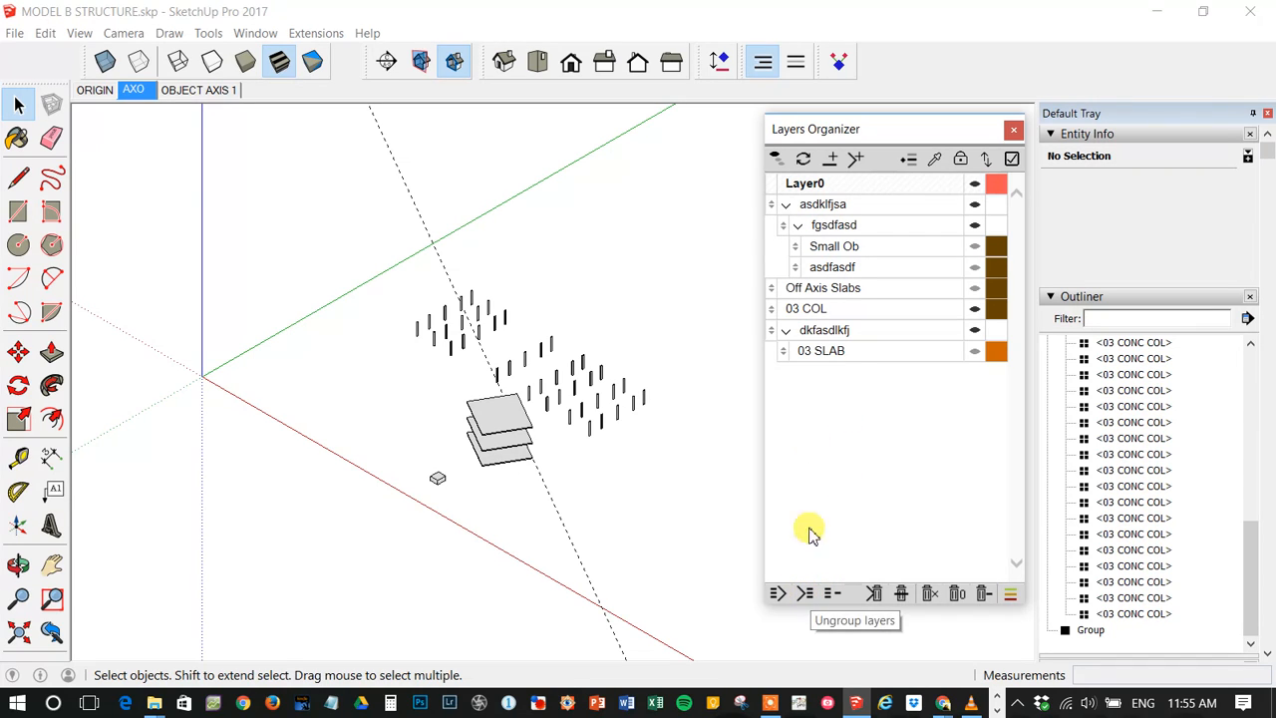
- Ungroup the dkfasdlkfj layer group and merge the 03 SLAB layer into the 03 COL layer
click(815, 329)
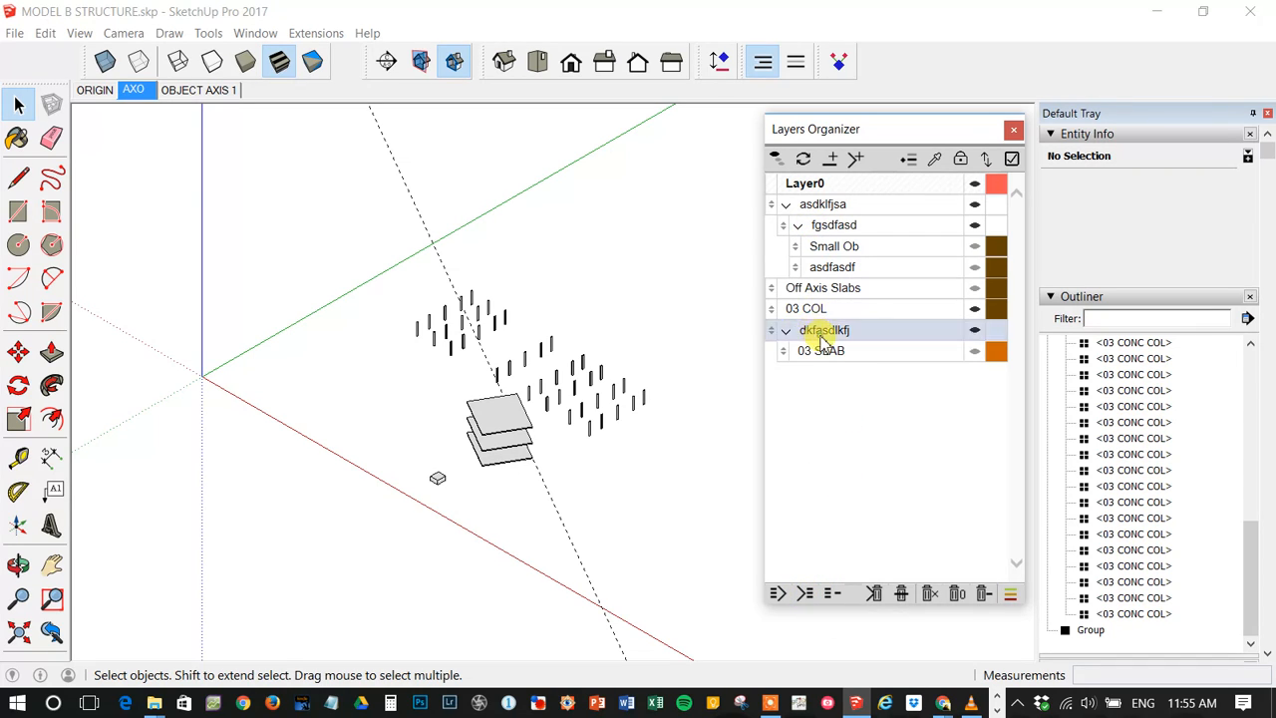
click(806, 596)
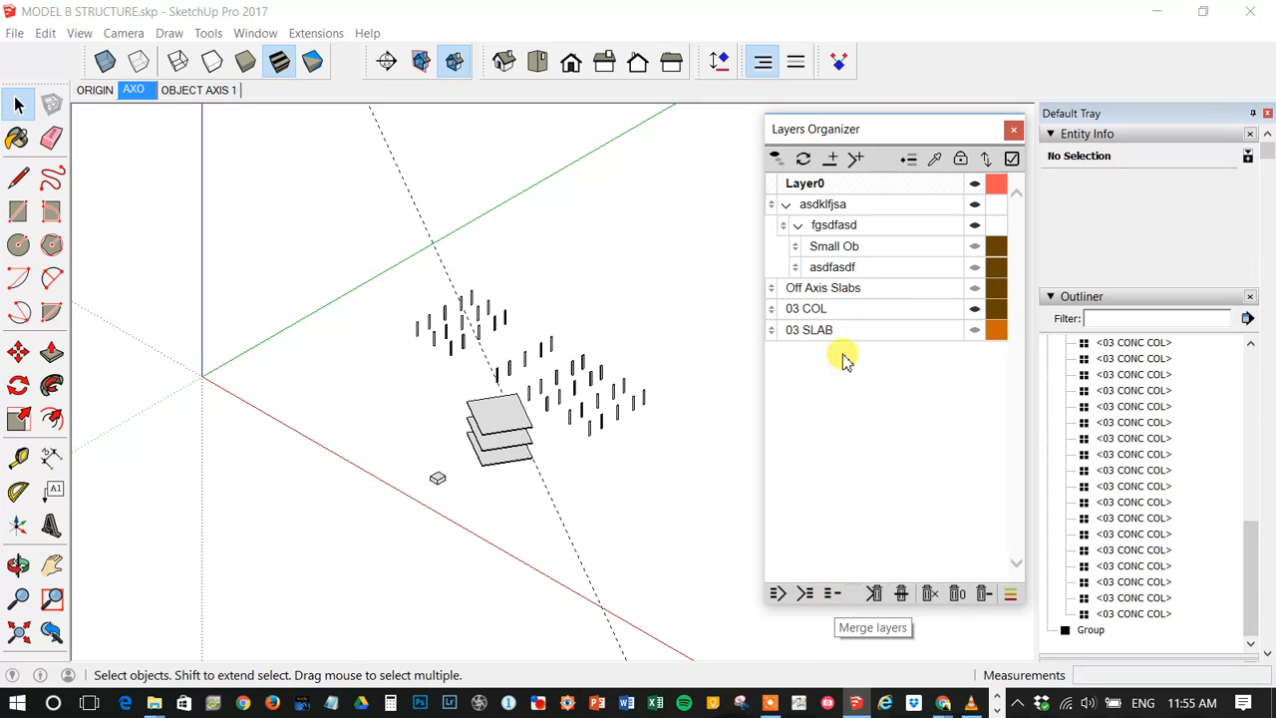
click(846, 310)
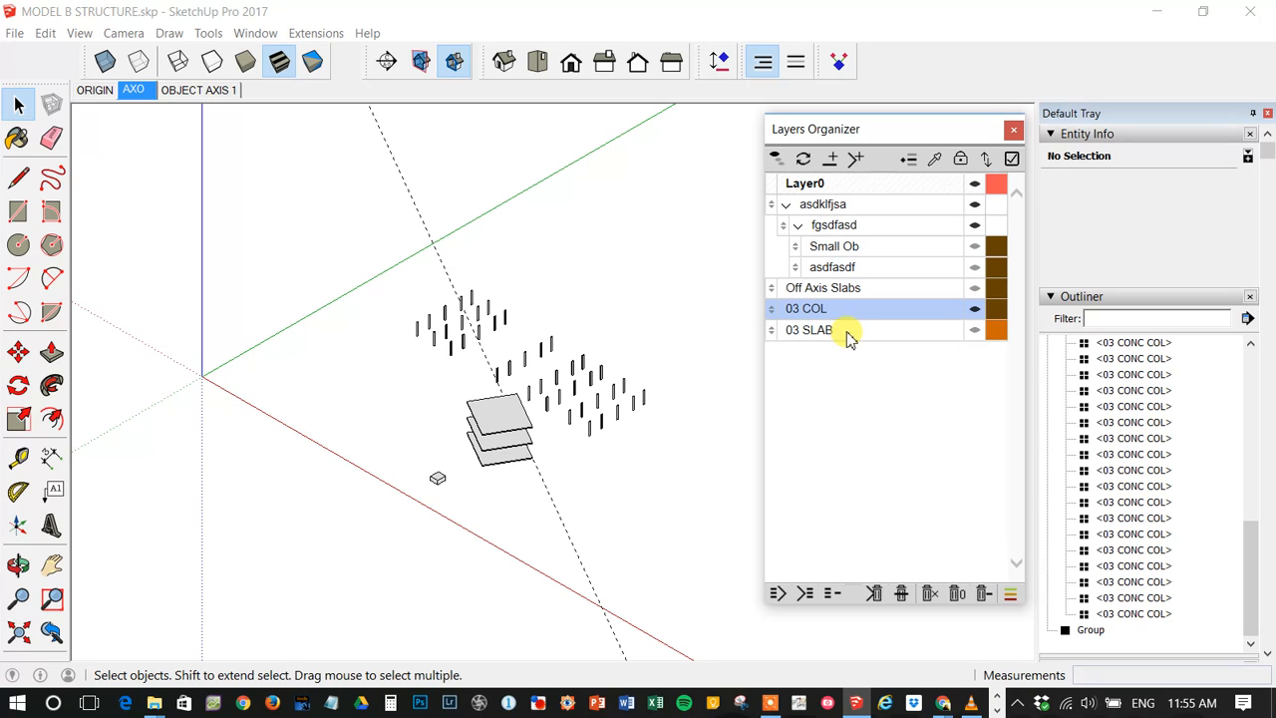
shift+click(847, 332)
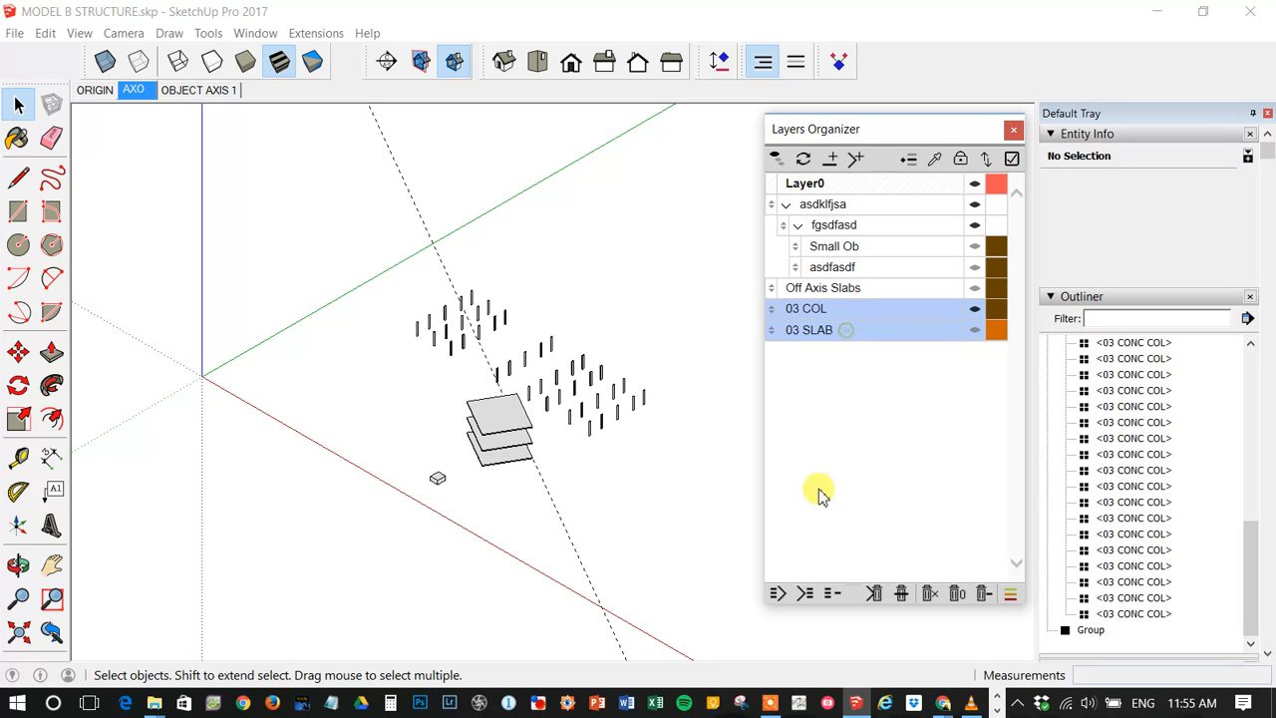
click(813, 547)
click(866, 311)
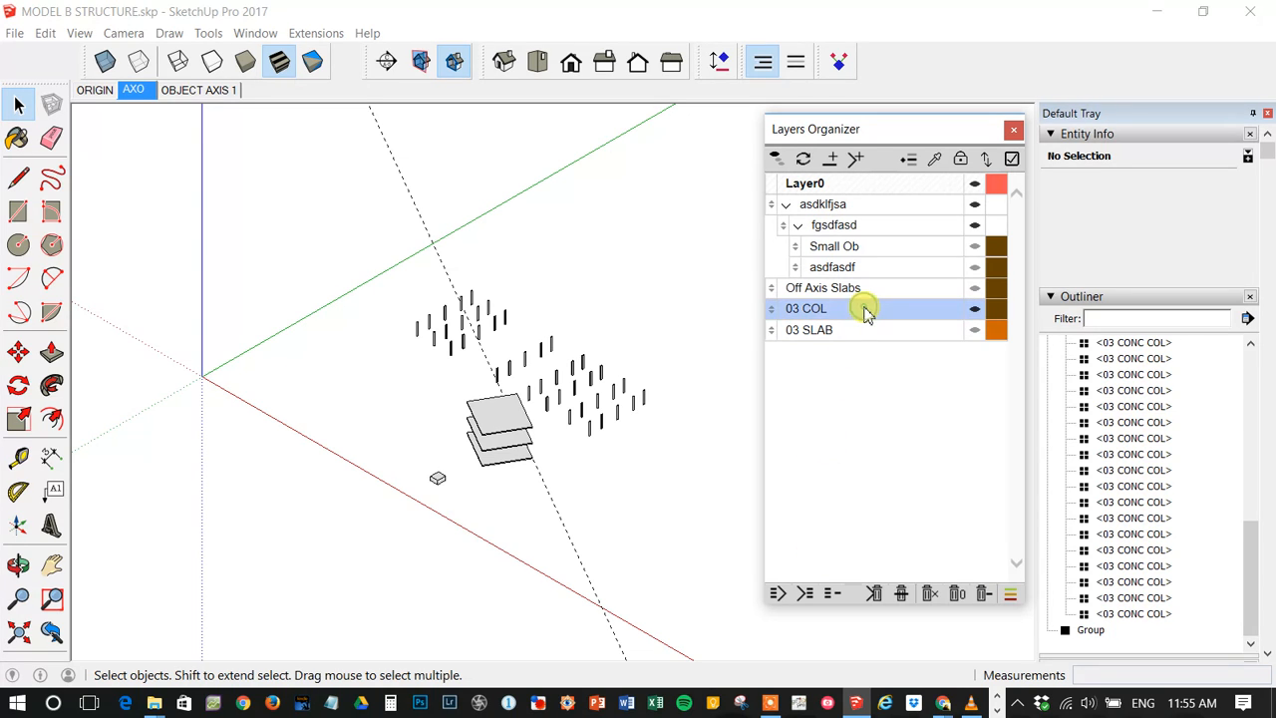
shift+click(863, 331)
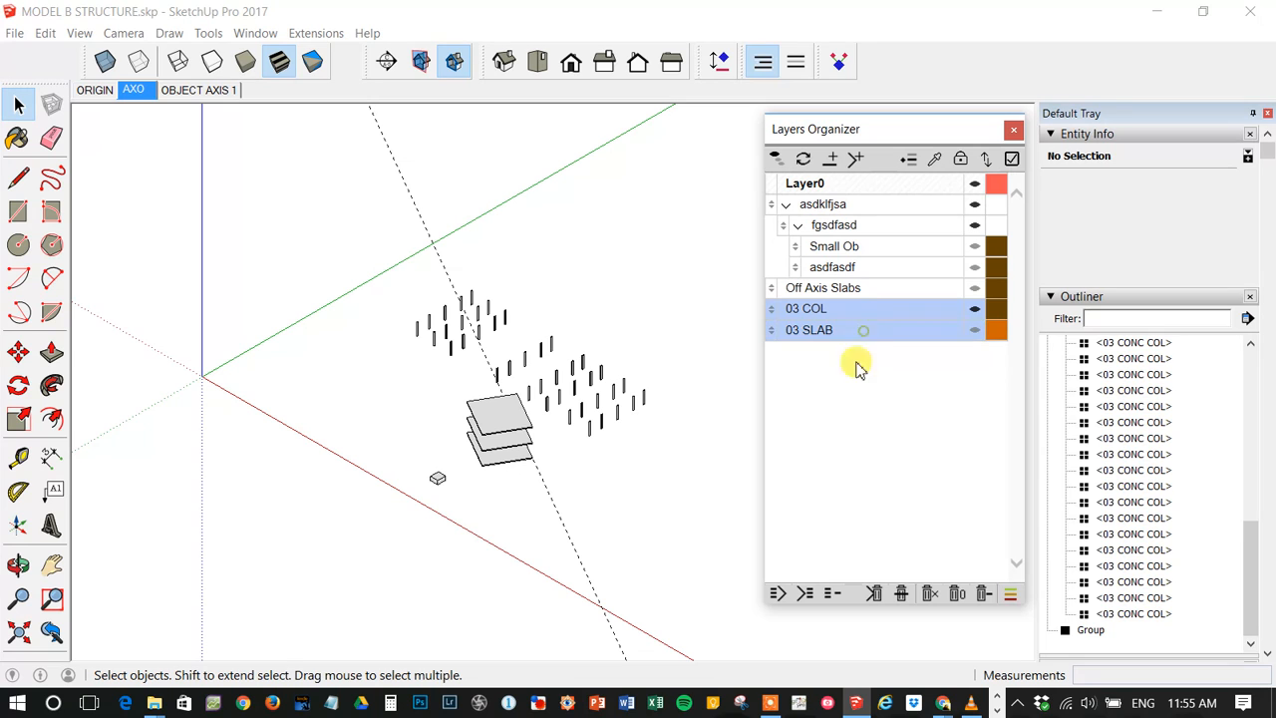
click(833, 595)
click(1013, 439)
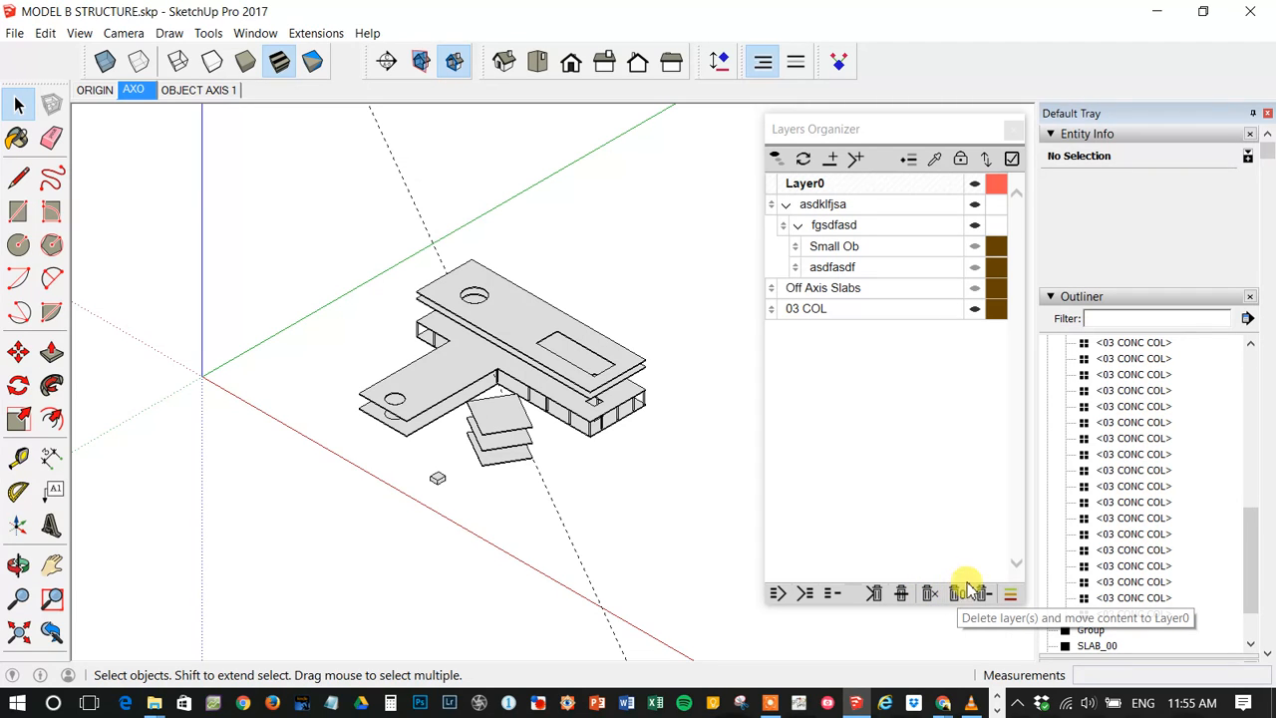
click(1009, 596)
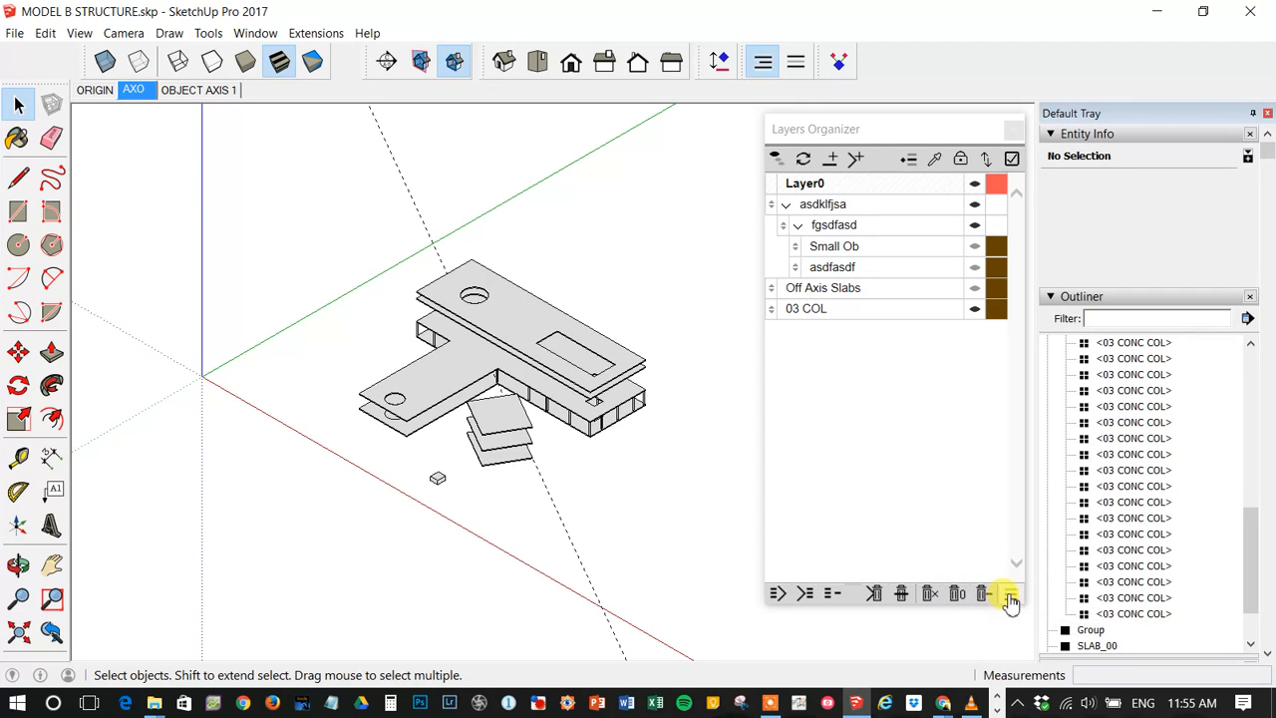
click(1009, 596)
click(1009, 596)
click(1009, 596)
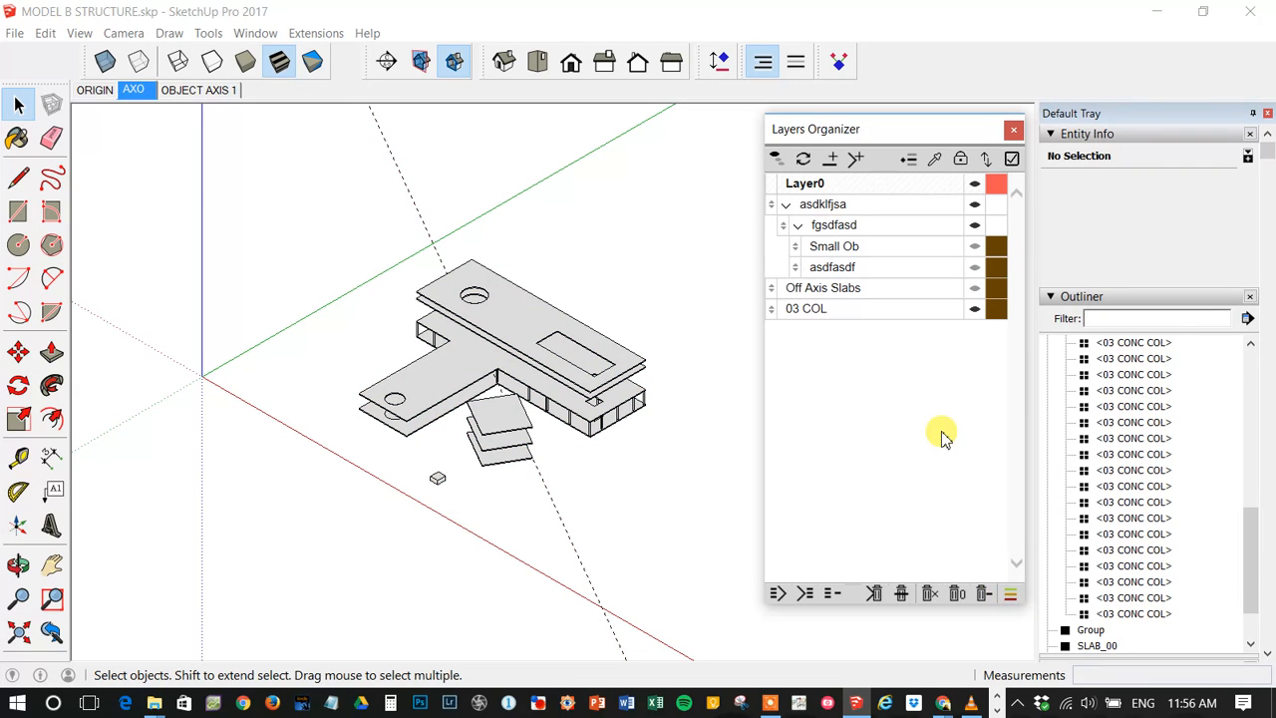